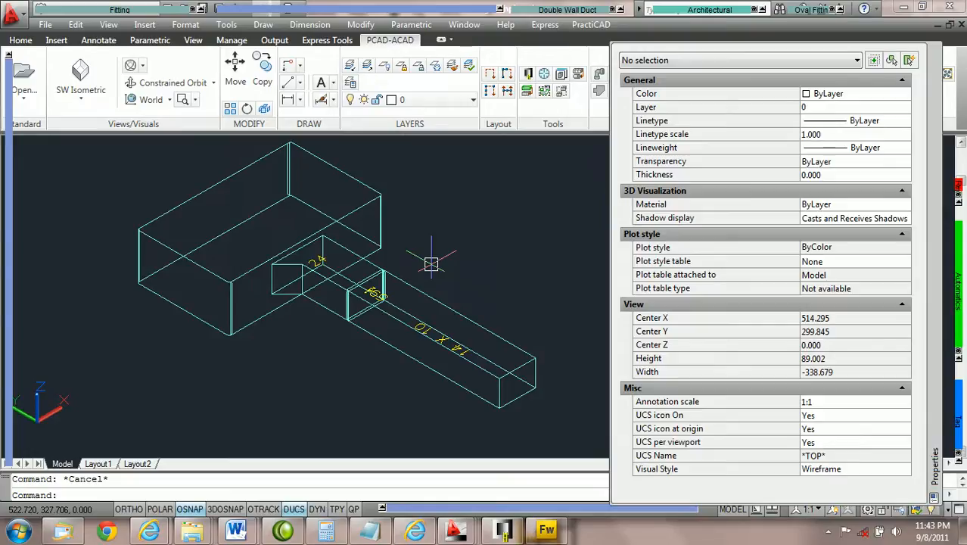
Inspect the main duct's properties, then examine the 45 degree boot tap's geometry and Tap position parameters
{"action": "left_click", "coordinate": [322, 278]}
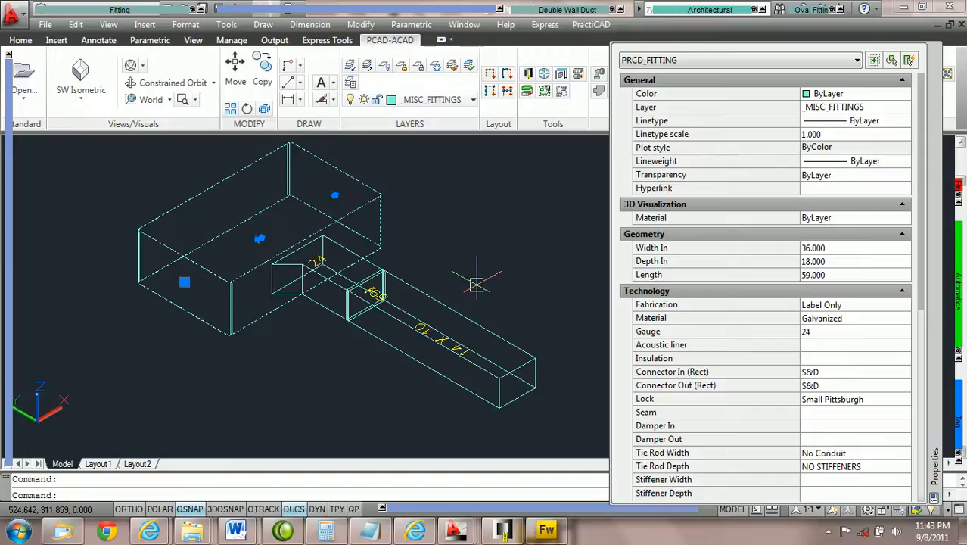
{"action": "key", "text": "Escape"}
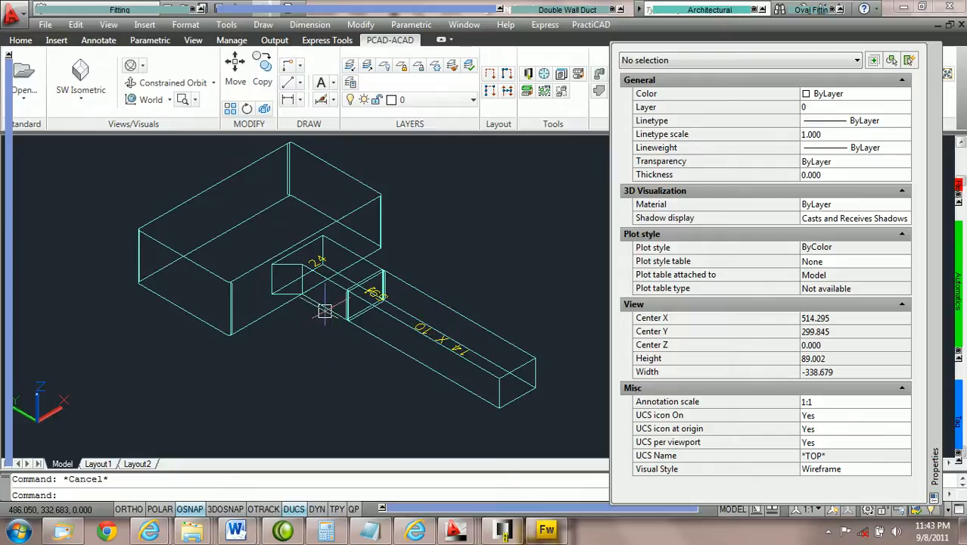
{"action": "mouse_move", "coordinate": [323, 311]}
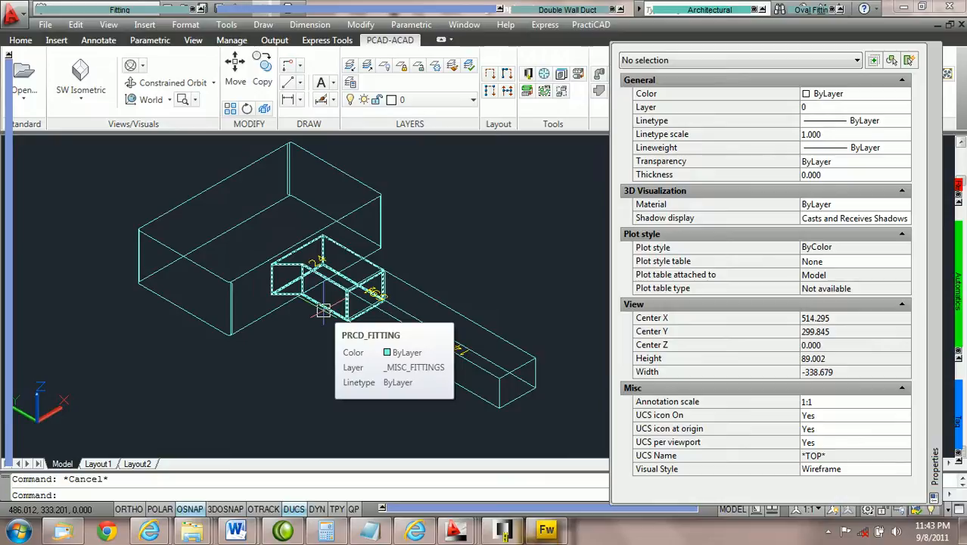
{"action": "left_click", "coordinate": [323, 310]}
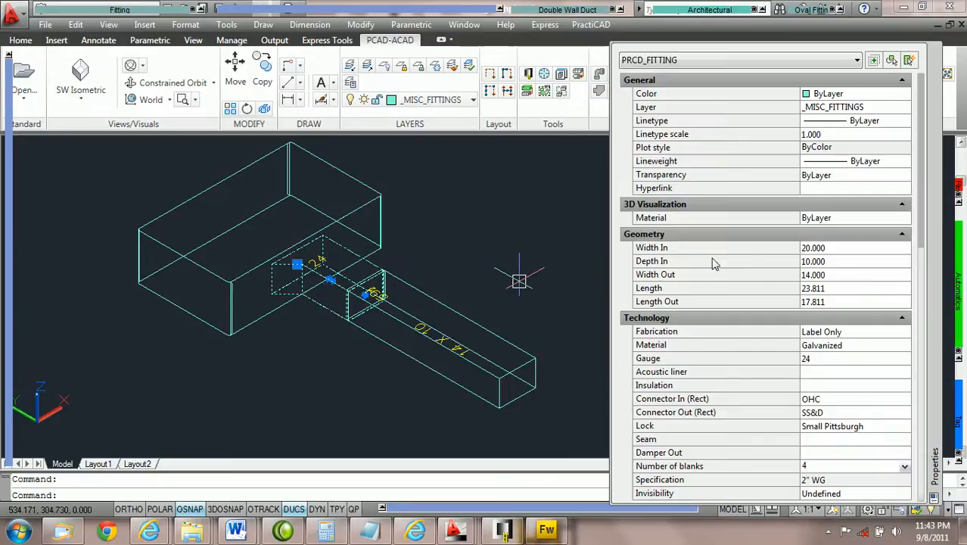
{"action": "scroll", "coordinate": [782, 168], "scroll_direction": "down", "scroll_amount": 2}
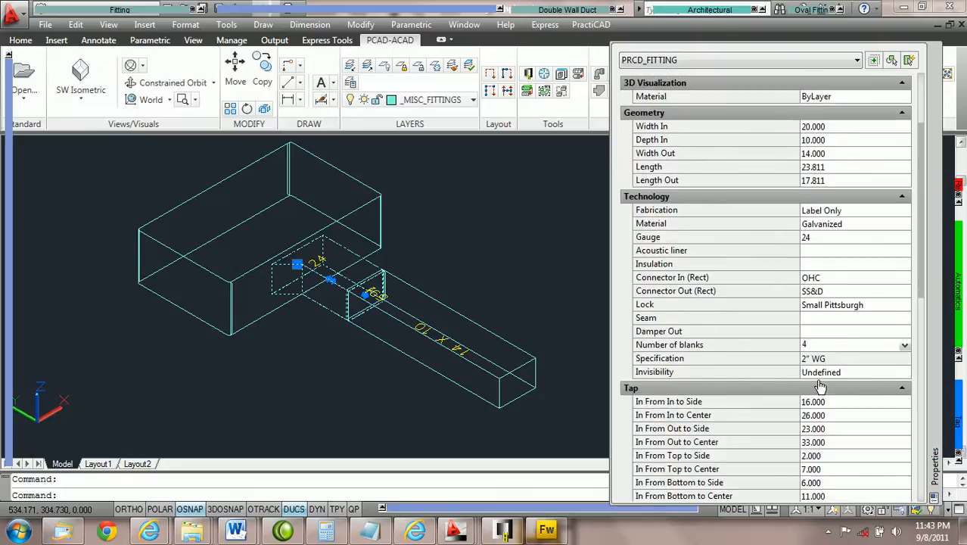
{"action": "scroll", "coordinate": [812, 210], "scroll_direction": "down", "scroll_amount": 4}
{"action": "scroll", "coordinate": [812, 210], "scroll_direction": "down", "scroll_amount": 3}
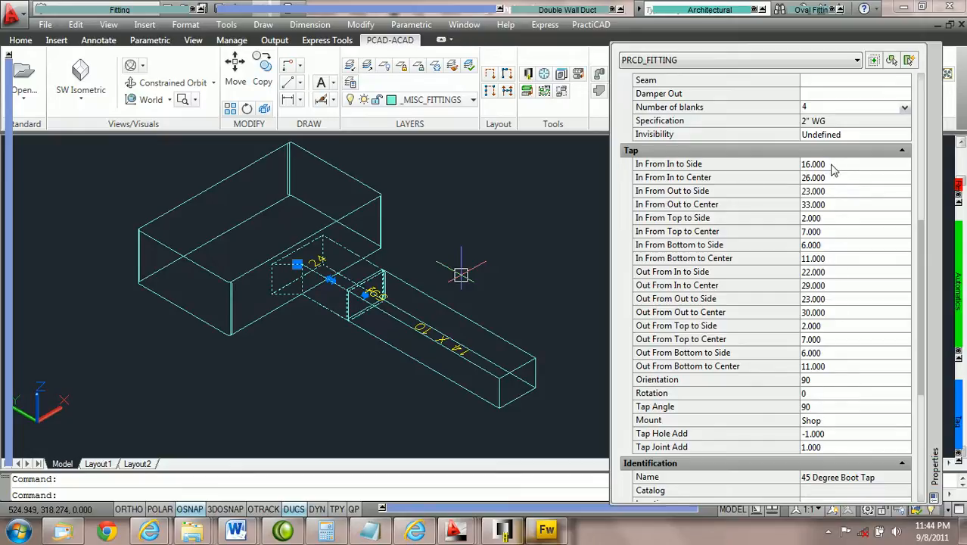
{"action": "key", "text": "Escape"}
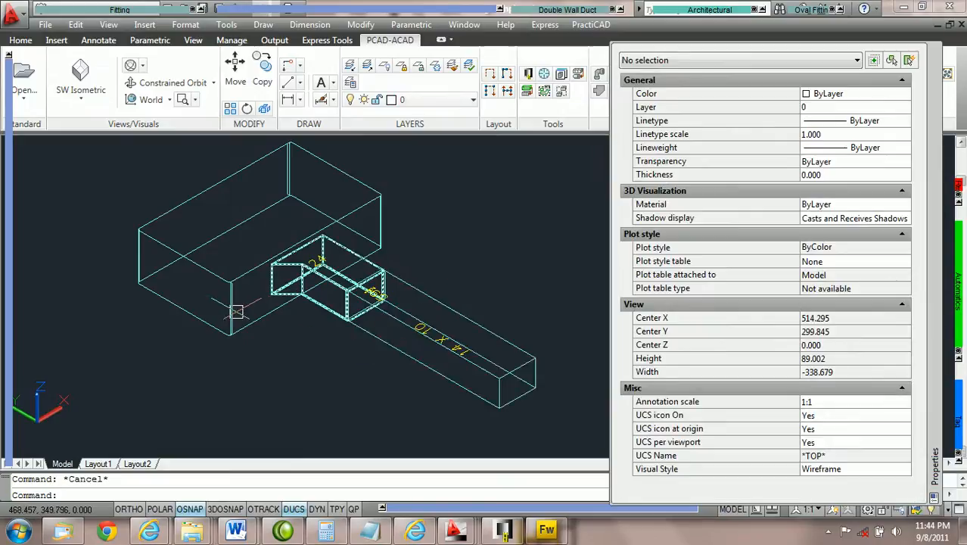
Switch to Fireworks to study the annotated tap parameter diagram, then return to the Training Template drawing in AutoCAD
{"action": "key", "text": "alt+Tab"}
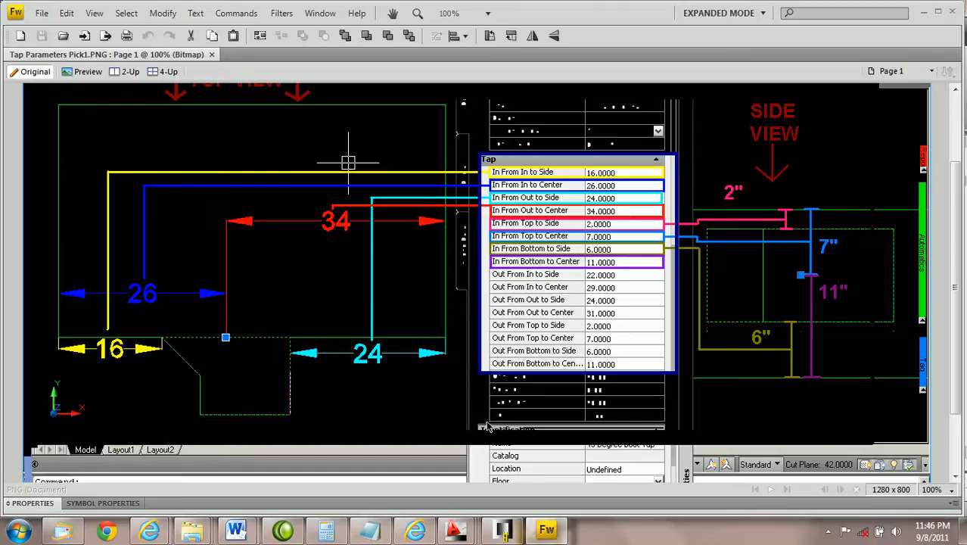
{"action": "mouse_move", "coordinate": [455, 530]}
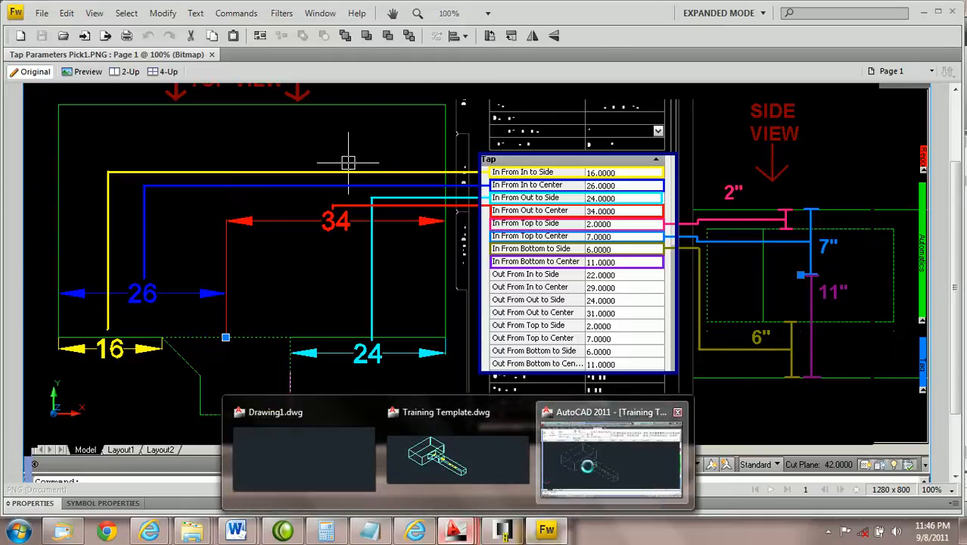
{"action": "left_click", "coordinate": [588, 465]}
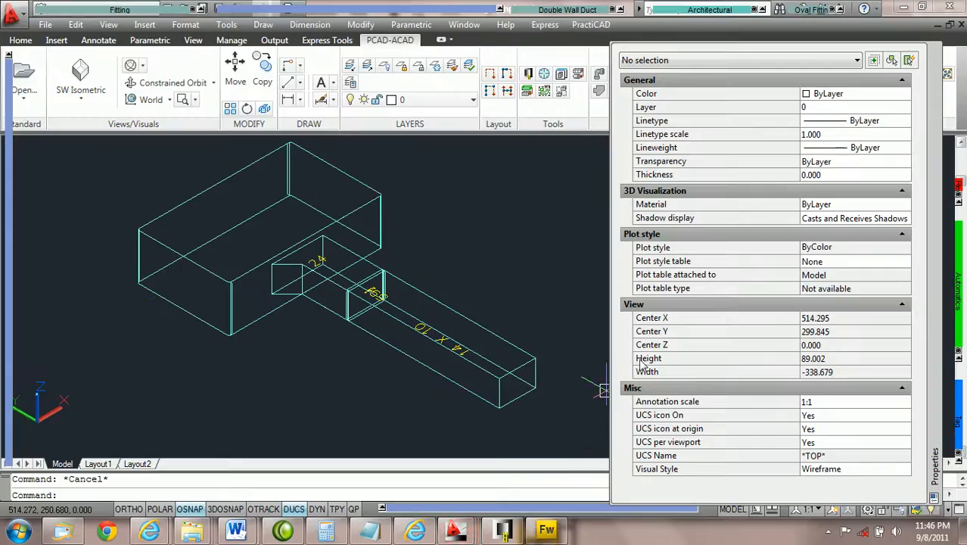
Set the boot tap's In From In to Side distance to 18
{"action": "left_click", "coordinate": [321, 303]}
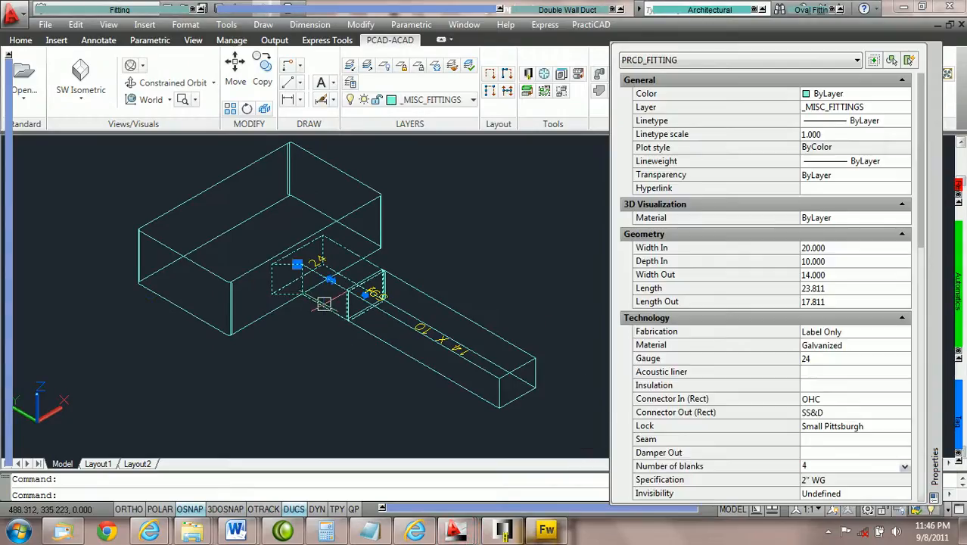
{"action": "scroll", "coordinate": [868, 316], "scroll_direction": "down", "scroll_amount": 5}
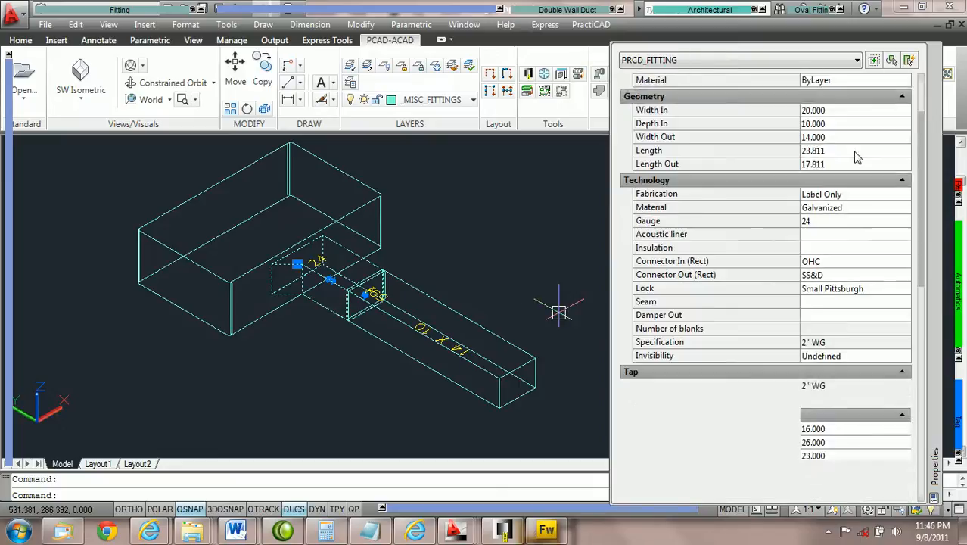
{"action": "scroll", "coordinate": [867, 316], "scroll_direction": "down", "scroll_amount": 3}
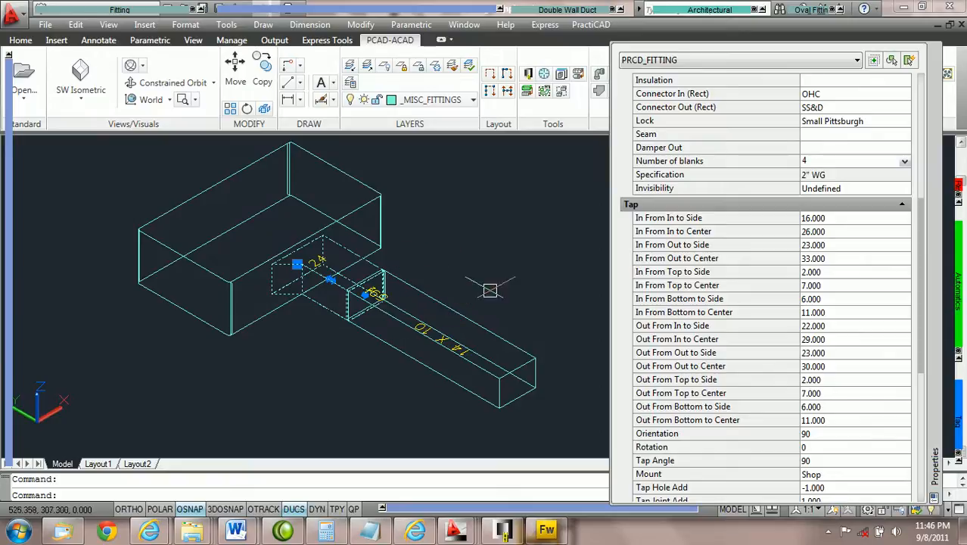
{"action": "left_click", "coordinate": [838, 218]}
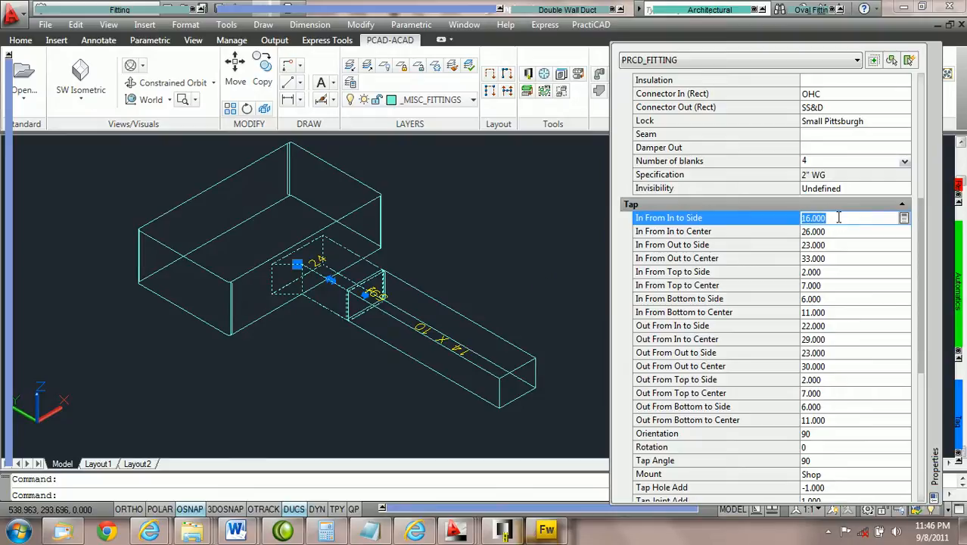
{"action": "type", "text": "18"}
{"action": "key", "text": "Tab"}
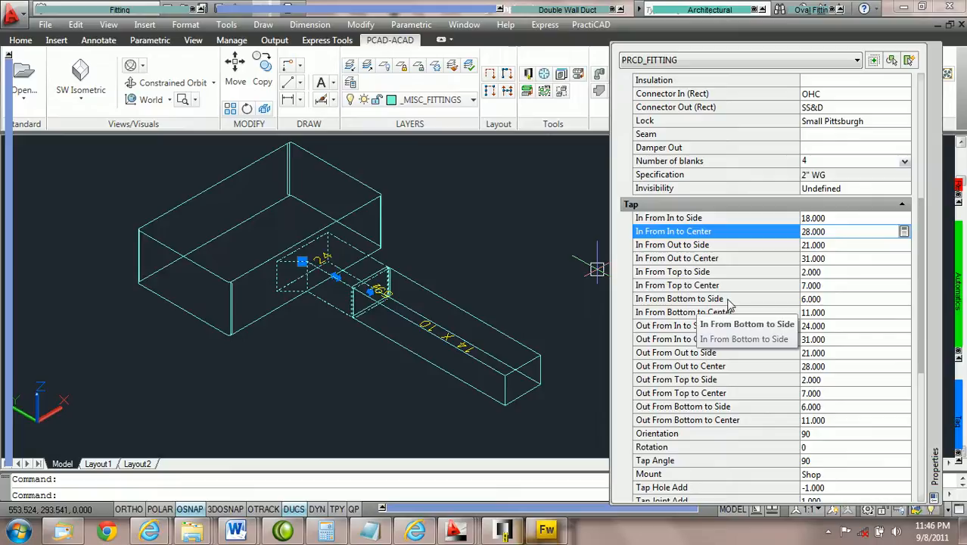
Set the boot tap's In From Bottom to Side distance to 0
{"action": "left_click", "coordinate": [833, 299]}
{"action": "type", "text": "0"}
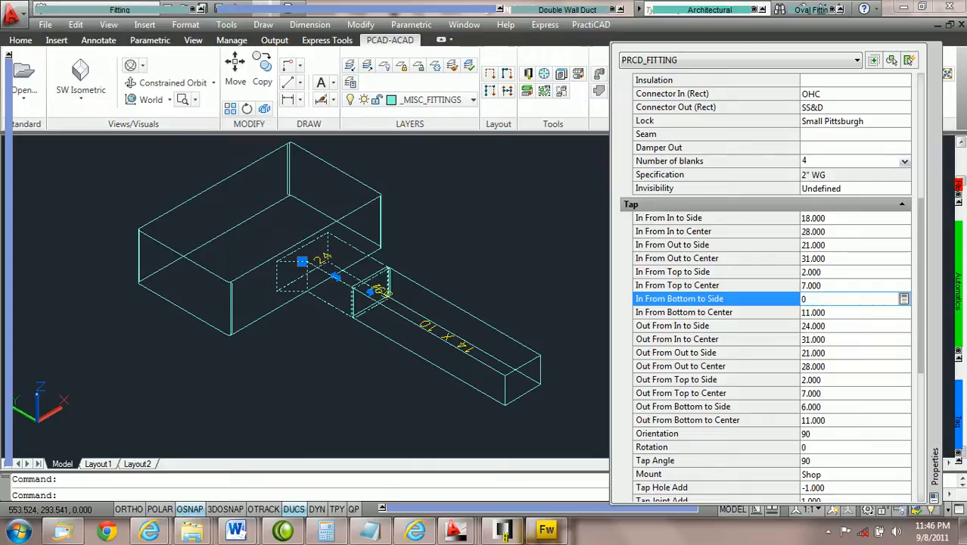
{"action": "key", "text": "Tab"}
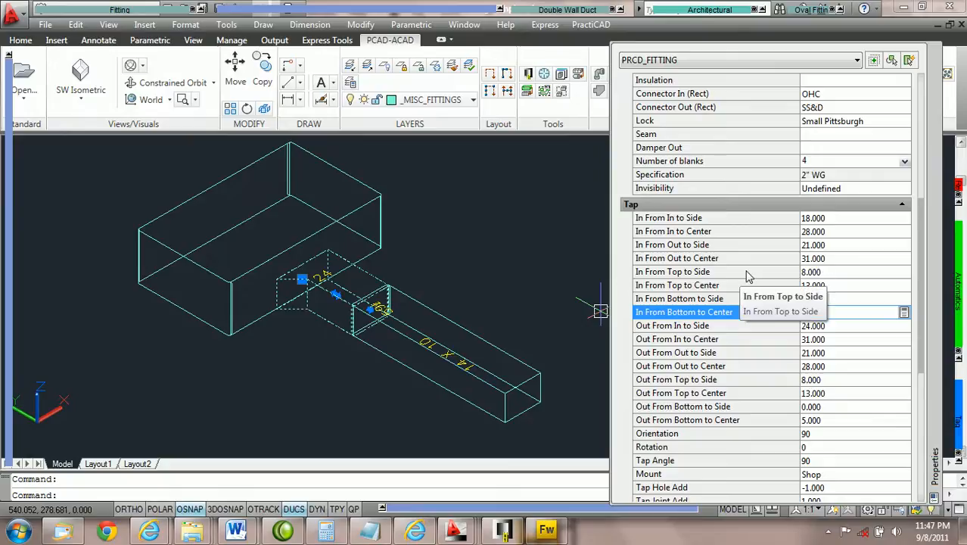
Try to set the boot tap's In From Top to Side distance to 20
{"action": "left_click", "coordinate": [827, 272]}
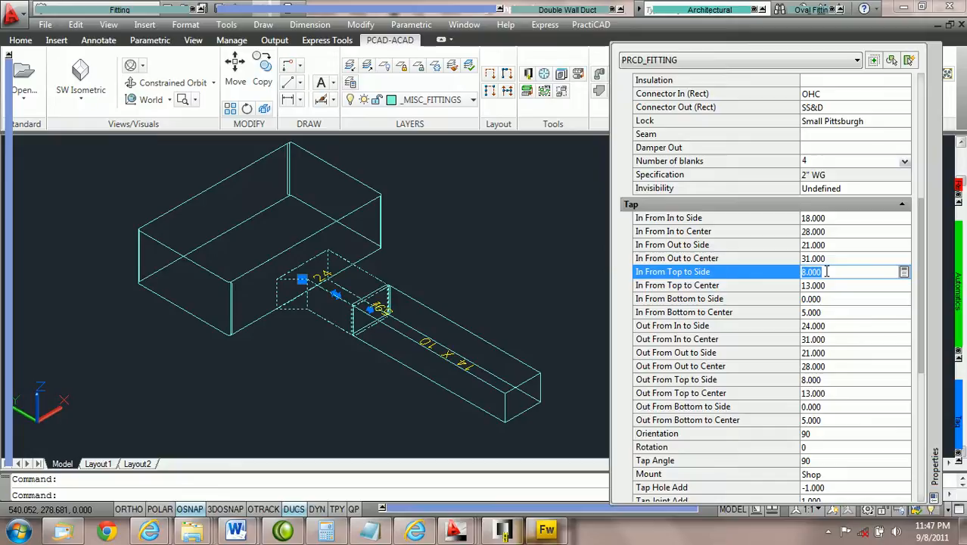
{"action": "type", "text": "20"}
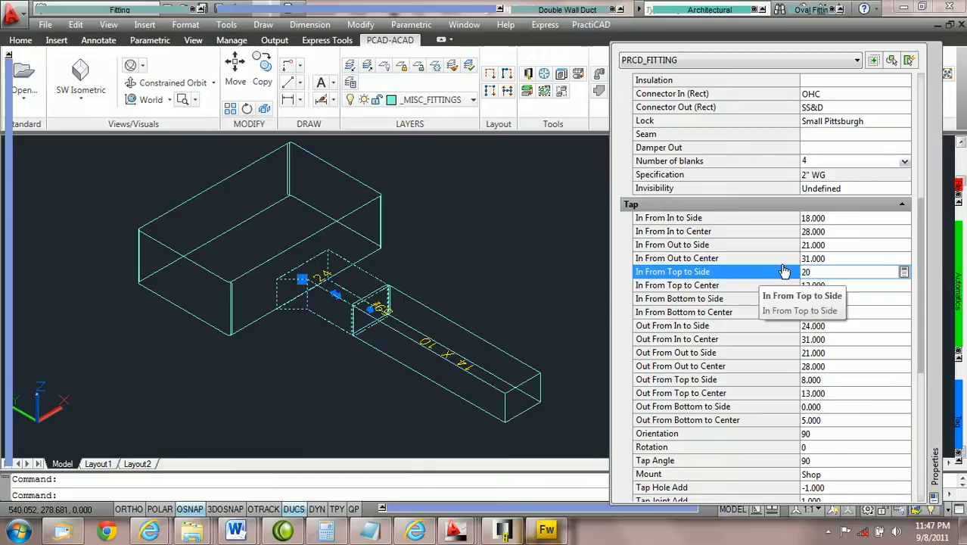
{"action": "left_click", "coordinate": [829, 281]}
{"action": "left_click", "coordinate": [830, 284]}
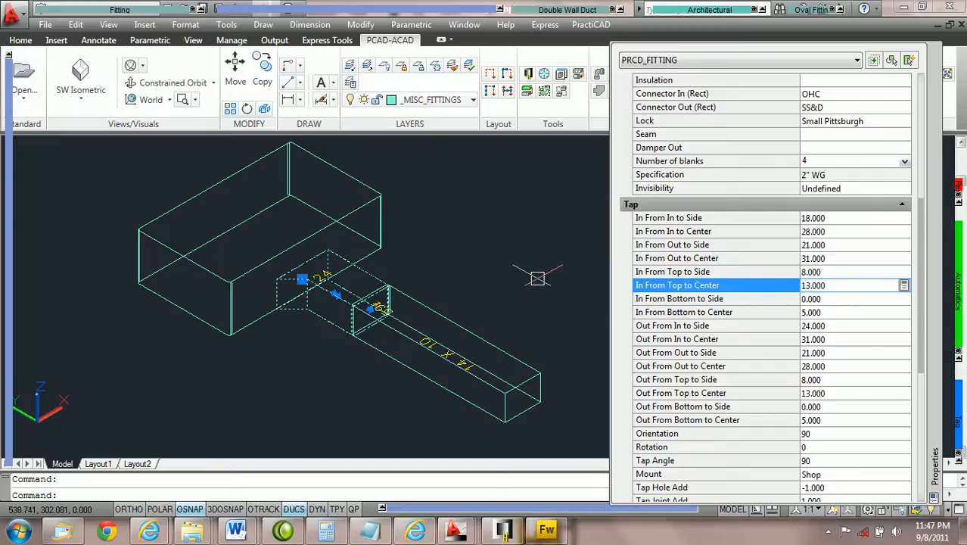
Set the boot tap's bottom elevation to 15'-2" and deselect the tap
{"action": "scroll", "coordinate": [537, 277], "scroll_direction": "down", "scroll_amount": 2}
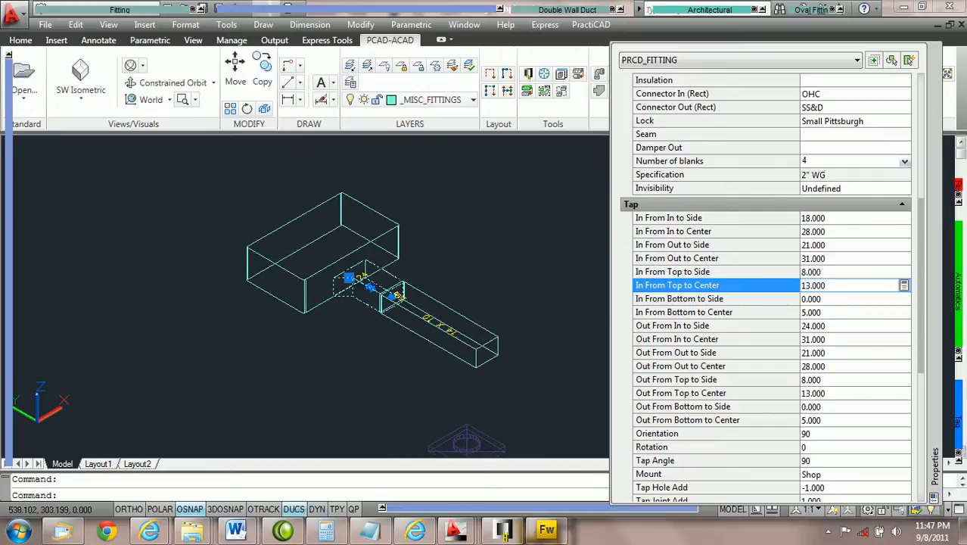
{"action": "scroll", "coordinate": [496, 277], "scroll_direction": "up", "scroll_amount": 2}
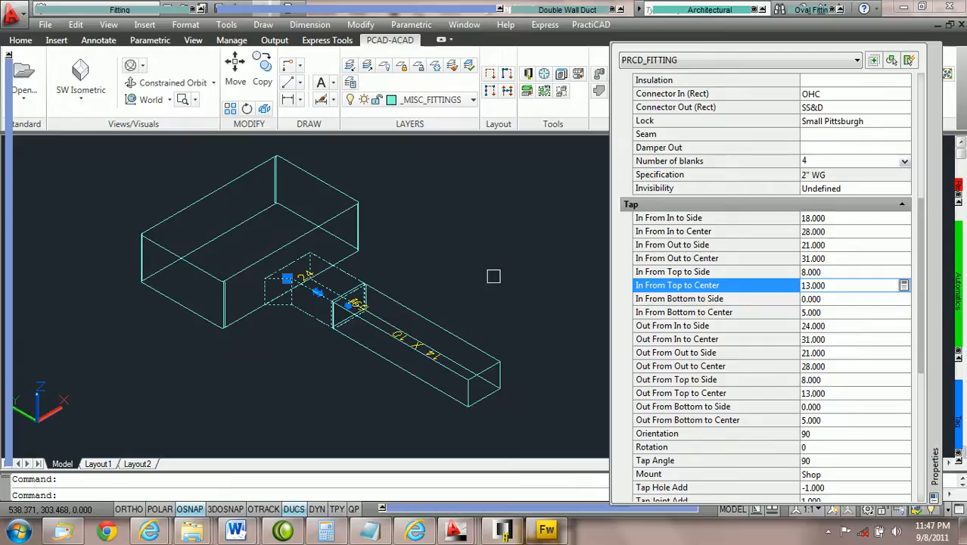
{"action": "scroll", "coordinate": [493, 276], "scroll_direction": "down", "scroll_amount": 1}
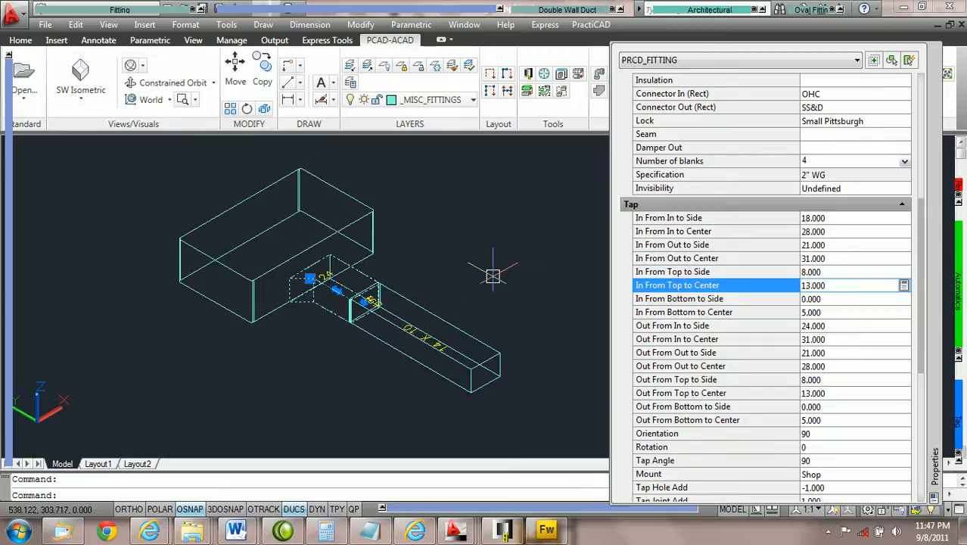
{"action": "mouse_move", "coordinate": [10, 336]}
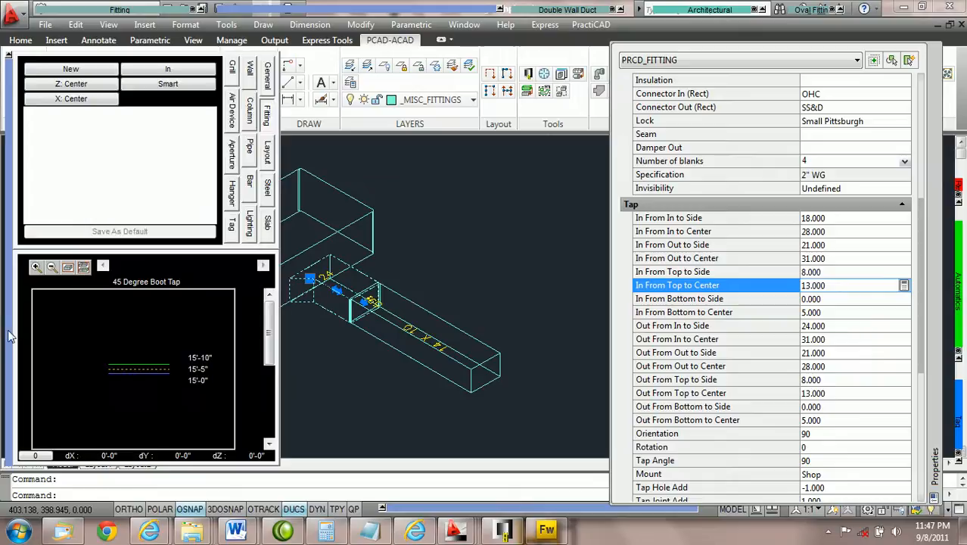
{"action": "double_click", "coordinate": [202, 380]}
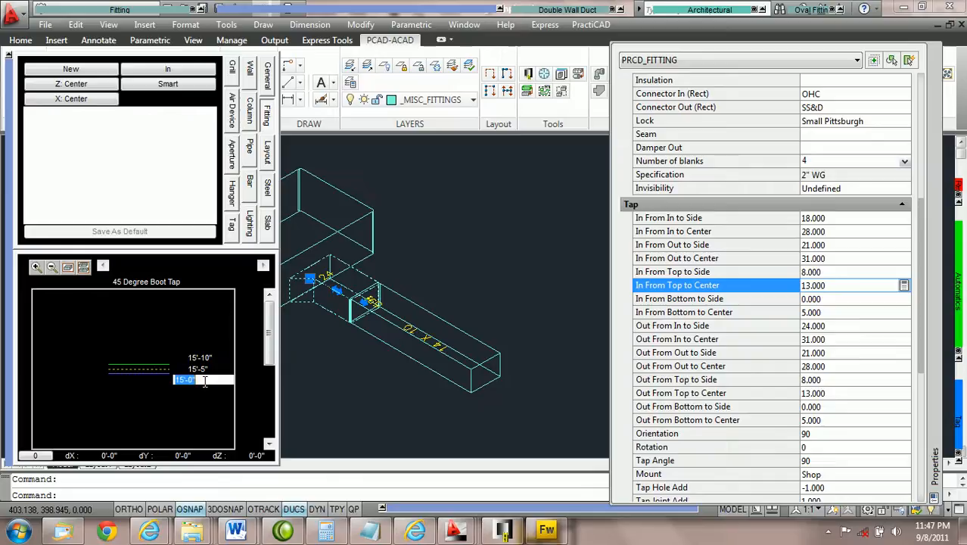
{"action": "type", "text": "1"}
{"action": "type", "text": "5'-2"}
{"action": "key", "text": "Return"}
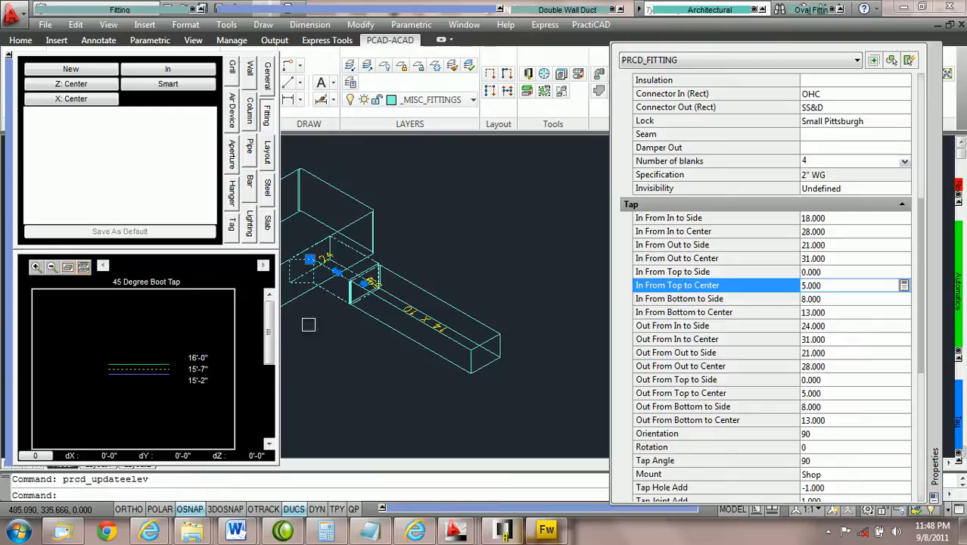
{"action": "middle_click_drag", "start_coordinate": [368, 213], "coordinate": [410, 199]}
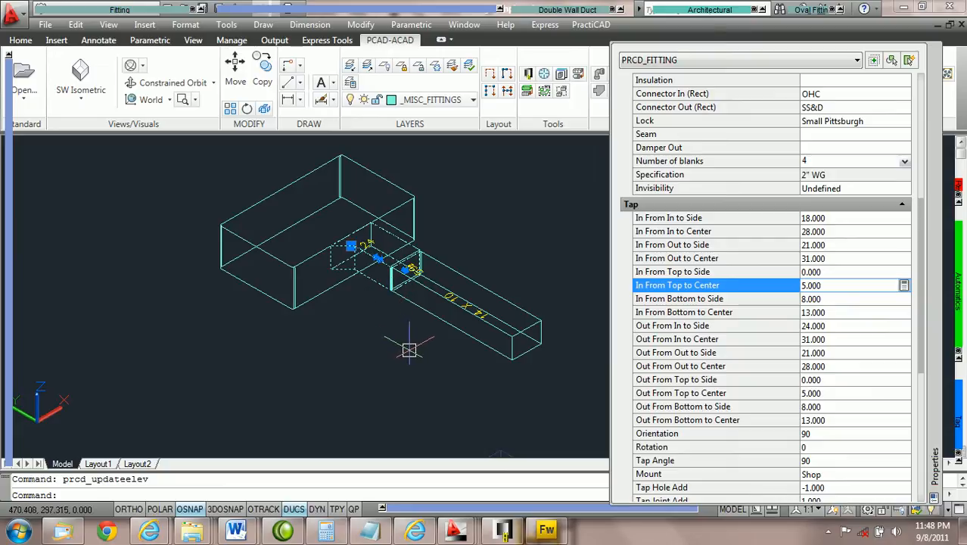
{"action": "key", "text": "Escape"}
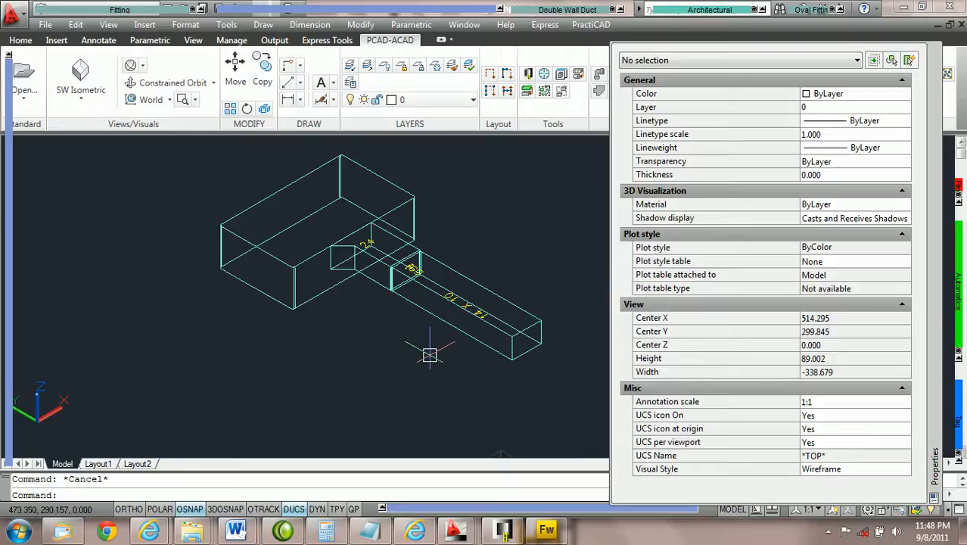
Run the Ductline check CS on the main duct, boot tap and branch duct together, then clear the selection
{"action": "left_click", "coordinate": [454, 372]}
{"action": "left_click", "coordinate": [255, 180]}
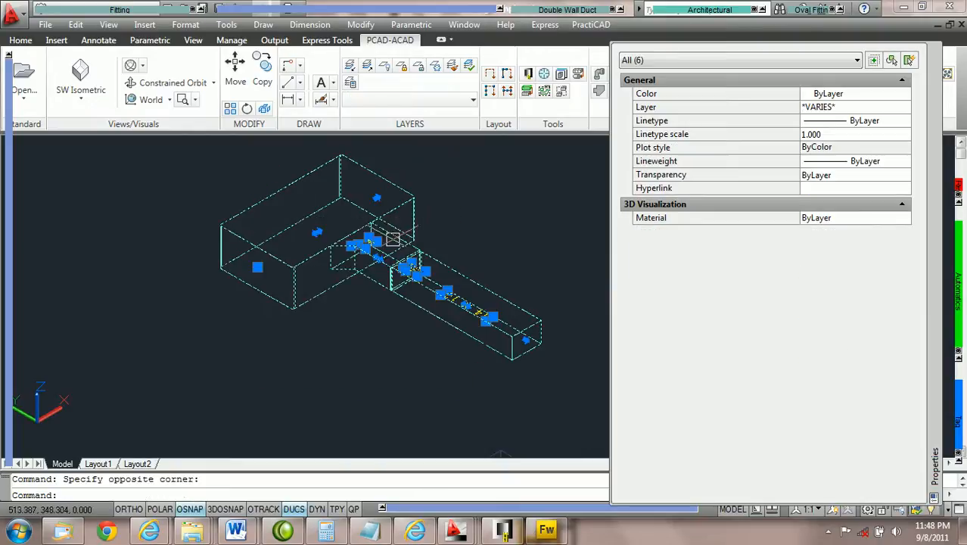
{"action": "mouse_move", "coordinate": [961, 315]}
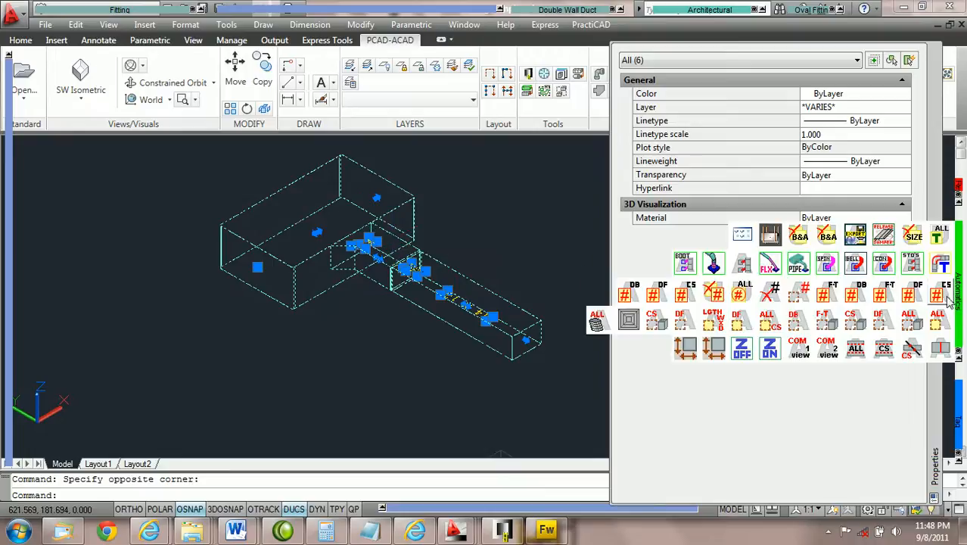
{"action": "left_click", "coordinate": [941, 348]}
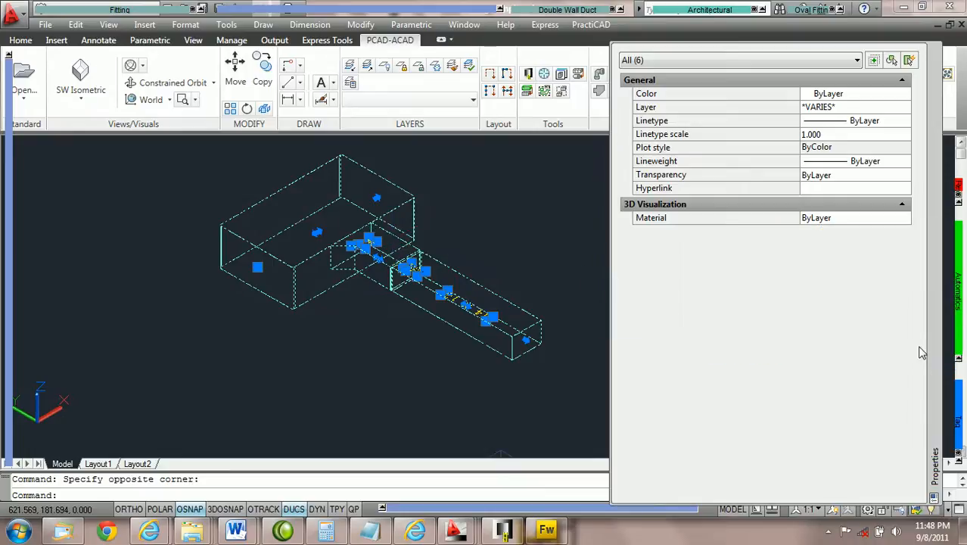
{"action": "left_click", "coordinate": [492, 263]}
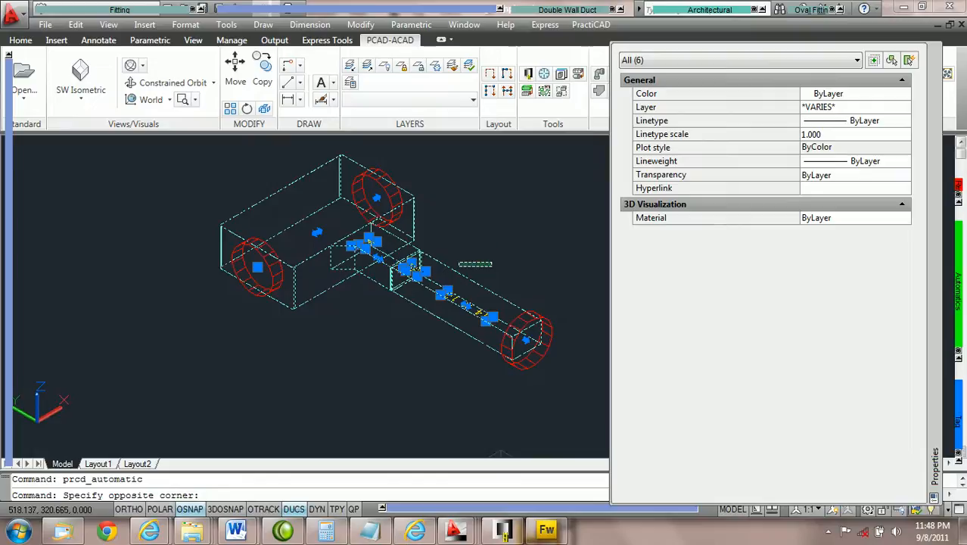
{"action": "key", "text": "Escape"}
{"action": "key", "text": "Escape"}
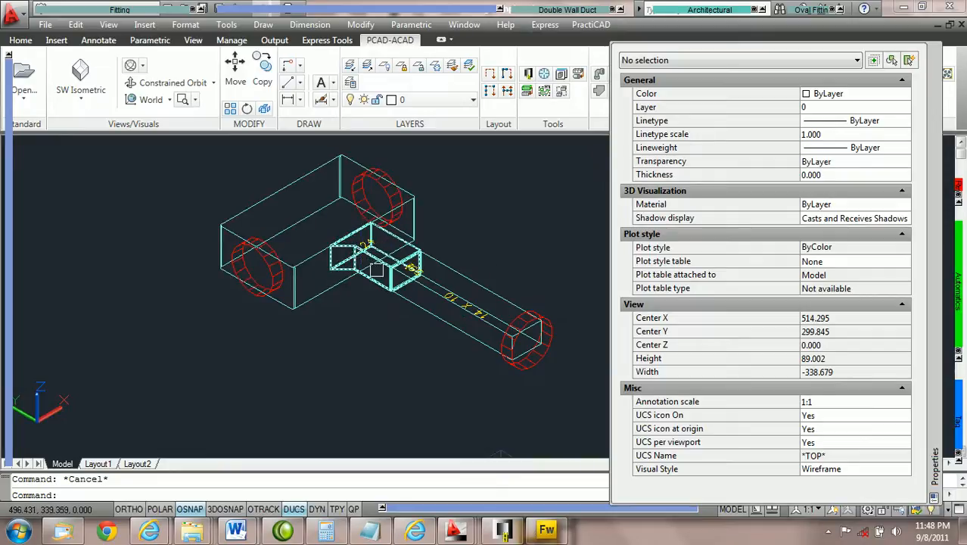
Run the Ductline check CS again to remove its red markers, and select the boot tap
{"action": "mouse_move", "coordinate": [959, 312]}
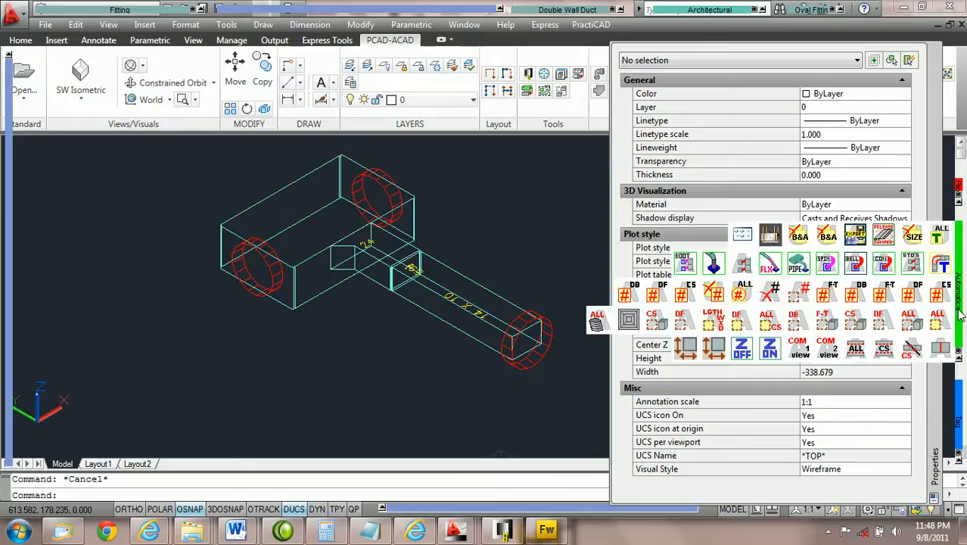
{"action": "left_click", "coordinate": [941, 351]}
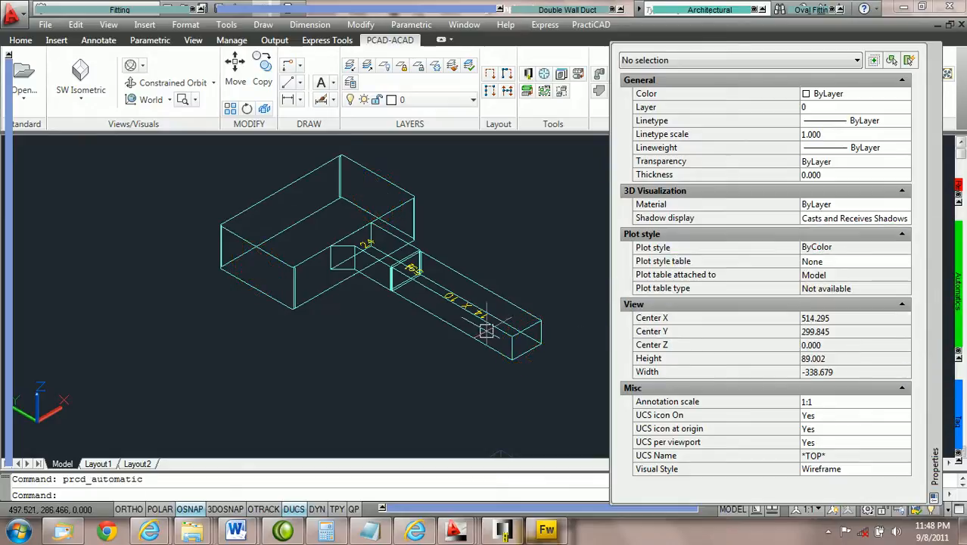
{"action": "left_click", "coordinate": [369, 281]}
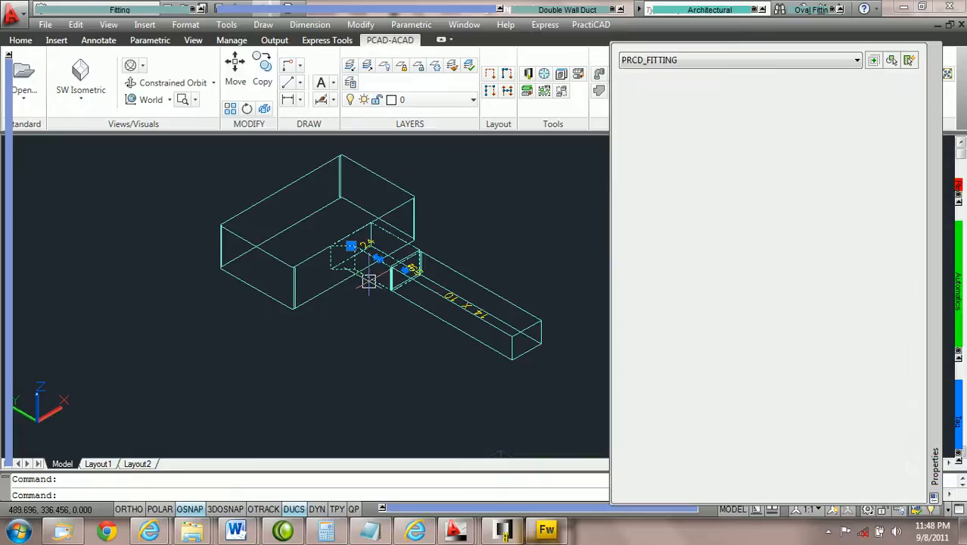
Raise the boot tap and its connected branch by entering a higher bottom elevation for the tap, and deselect it
{"action": "mouse_move", "coordinate": [9, 391]}
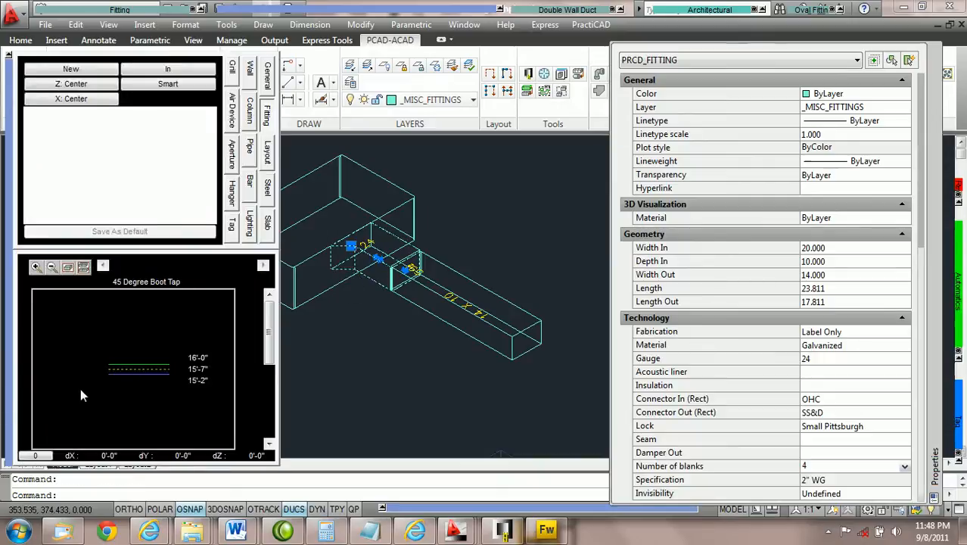
{"action": "left_click", "coordinate": [216, 380]}
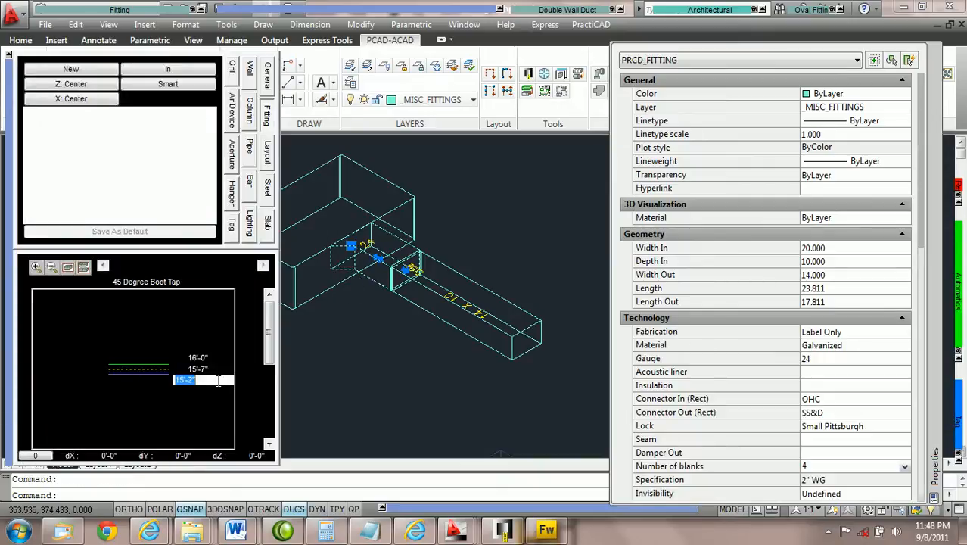
{"action": "type", "text": "15'9"}
{"action": "key", "text": "Return"}
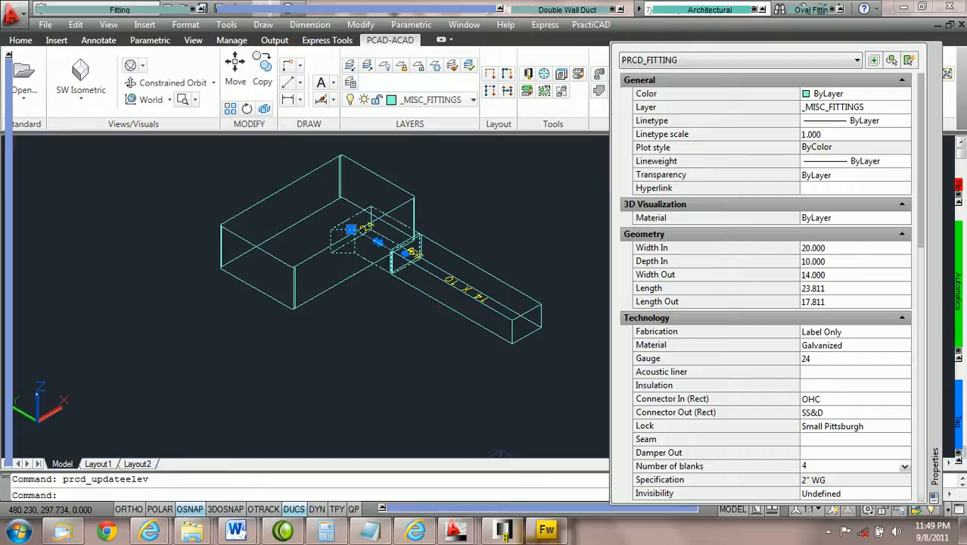
{"action": "key", "text": "Escape"}
Run the Ductline check CS on the main duct, raised boot tap and branch duct, inspect the joints, and clear the selection
{"action": "left_click", "coordinate": [500, 377]}
{"action": "left_click", "coordinate": [209, 144]}
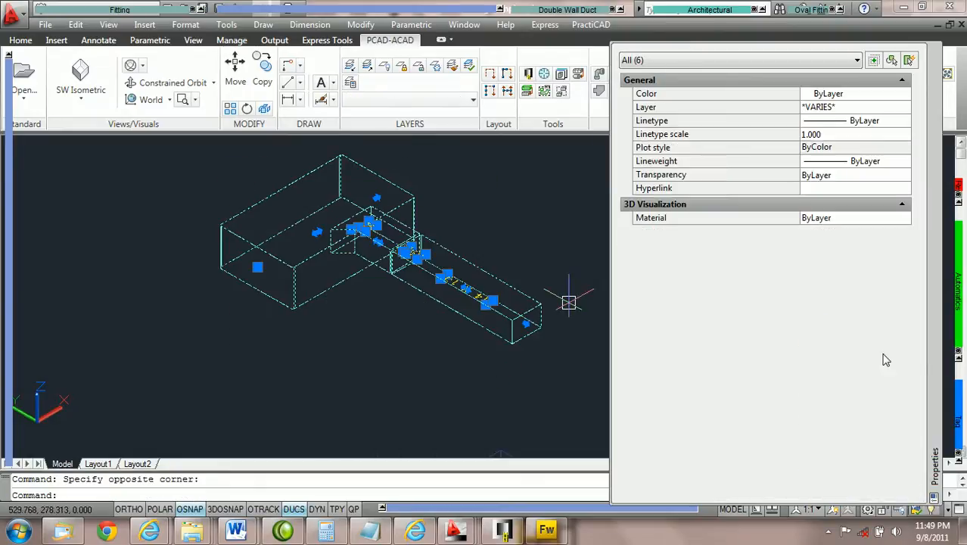
{"action": "mouse_move", "coordinate": [959, 316]}
{"action": "left_click", "coordinate": [941, 349]}
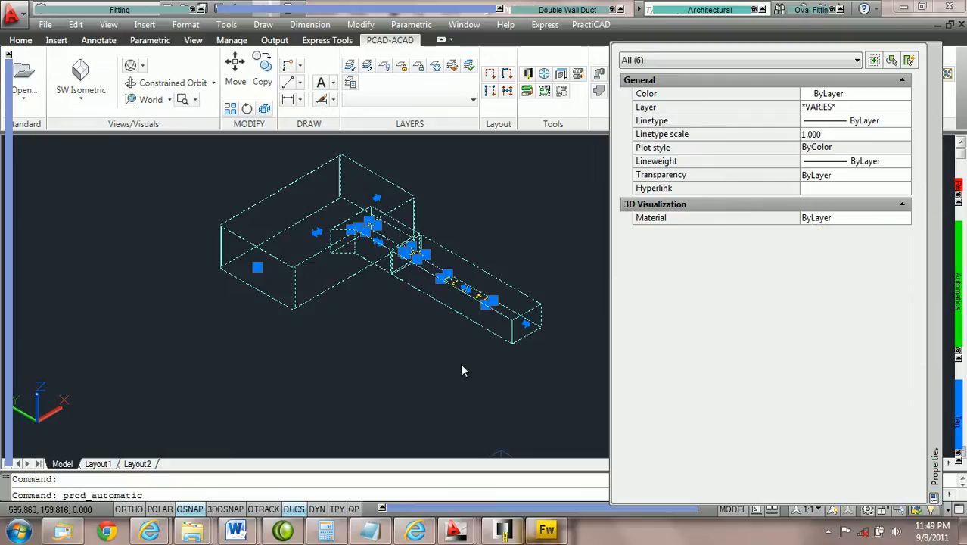
{"action": "scroll", "coordinate": [346, 244], "scroll_direction": "up", "scroll_amount": 3}
{"action": "scroll", "coordinate": [344, 221], "scroll_direction": "down", "scroll_amount": 2}
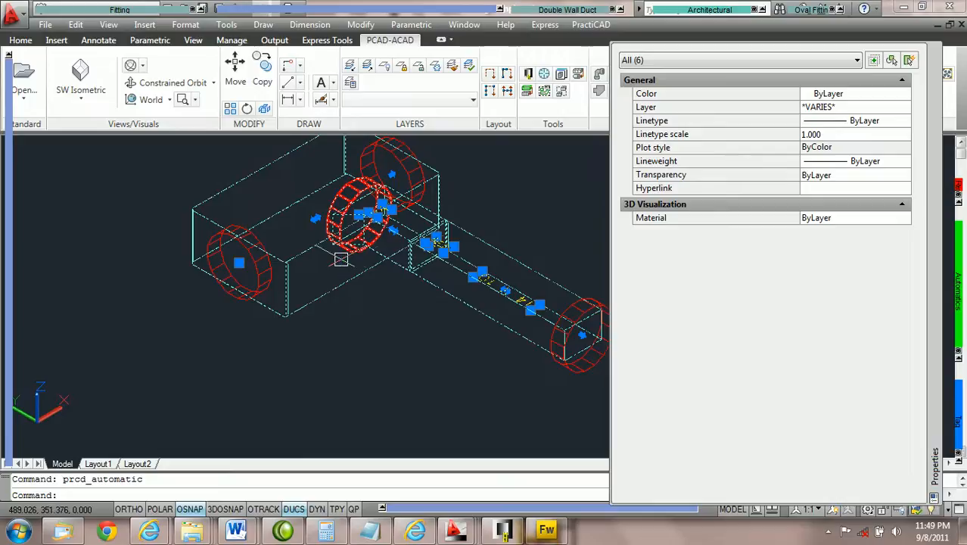
{"action": "key", "text": "Escape"}
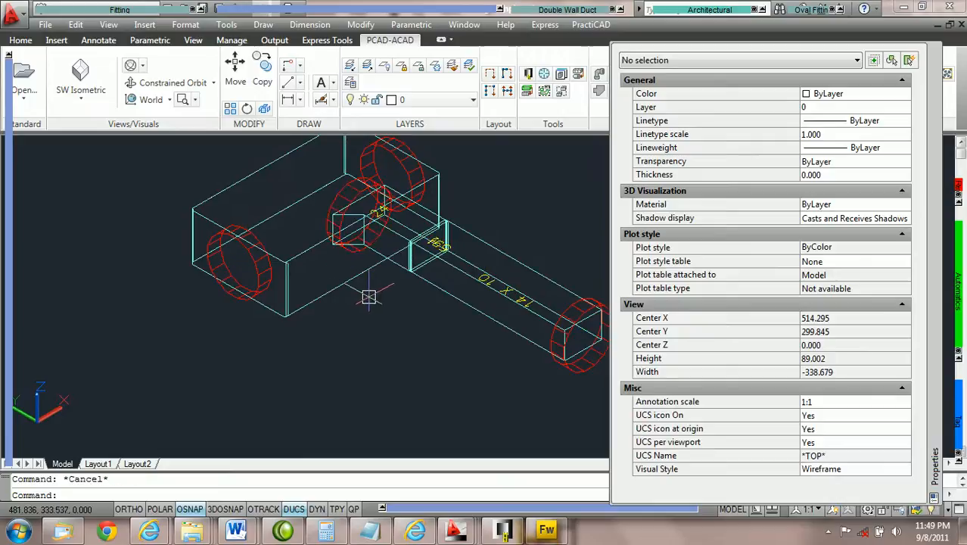
{"action": "scroll", "coordinate": [370, 298], "scroll_direction": "down", "scroll_amount": 1}
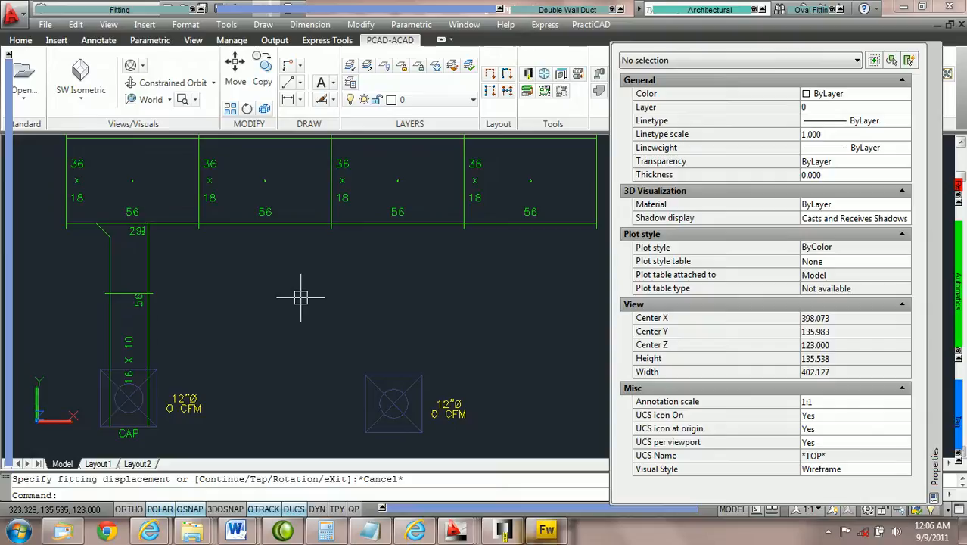
Set the In From In to Side distance of the boot tap on the first 36 x 18 duct section to 15.51
{"action": "scroll", "coordinate": [301, 297], "scroll_direction": "down", "scroll_amount": 1}
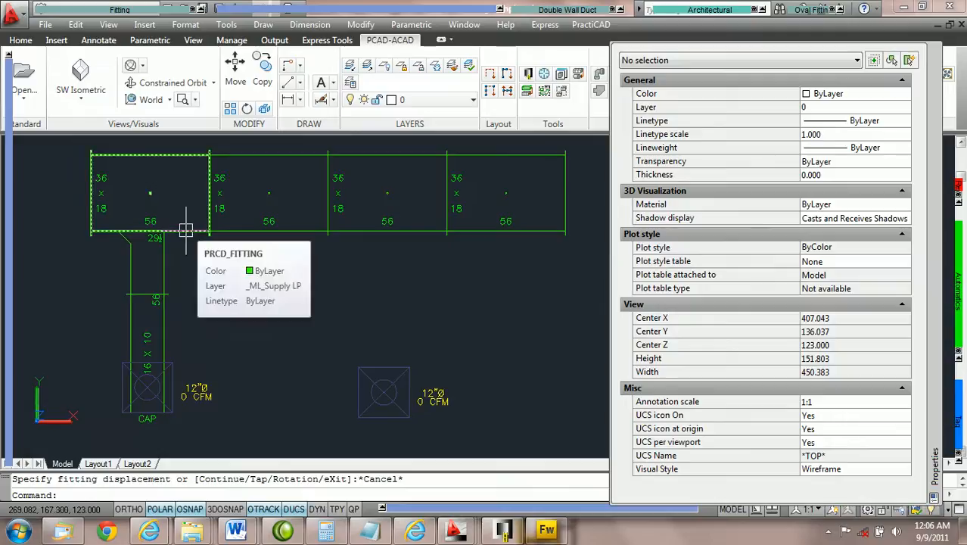
{"action": "scroll", "coordinate": [187, 258], "scroll_direction": "up", "scroll_amount": 1}
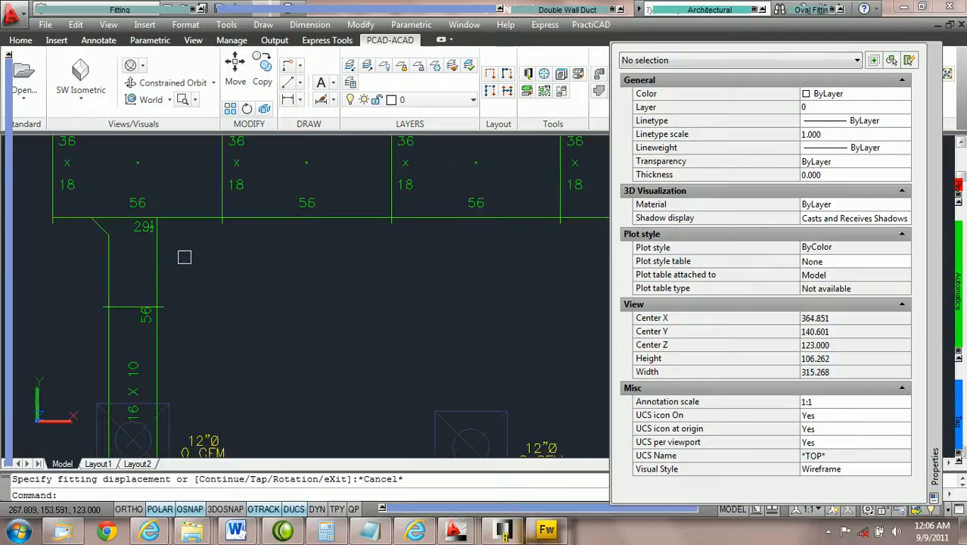
{"action": "left_click", "coordinate": [160, 260]}
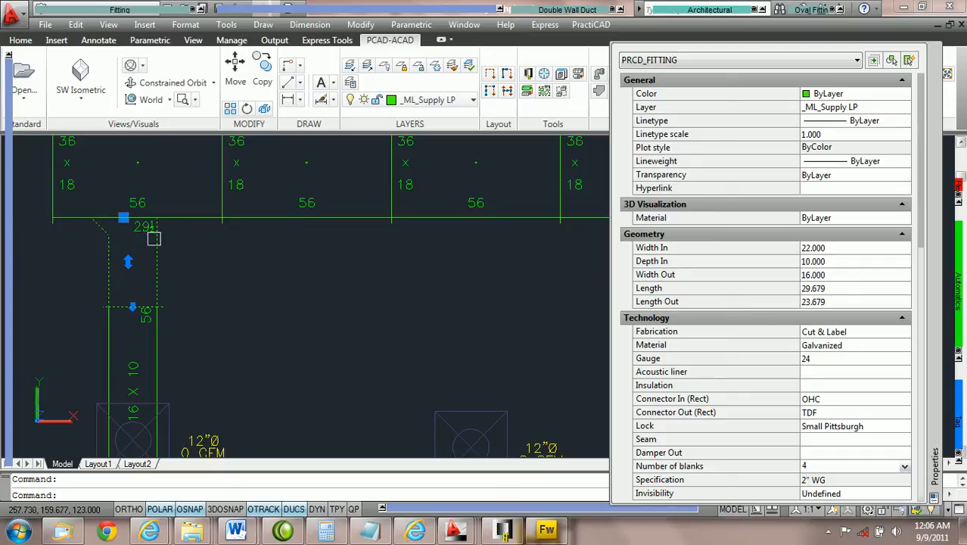
{"action": "scroll", "coordinate": [735, 301], "scroll_direction": "down", "scroll_amount": 5}
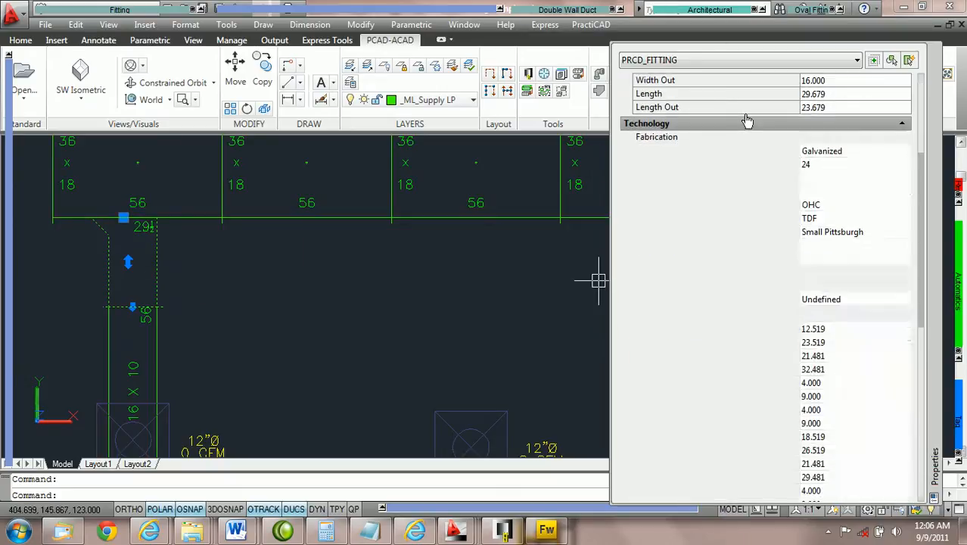
{"action": "left_click", "coordinate": [828, 330]}
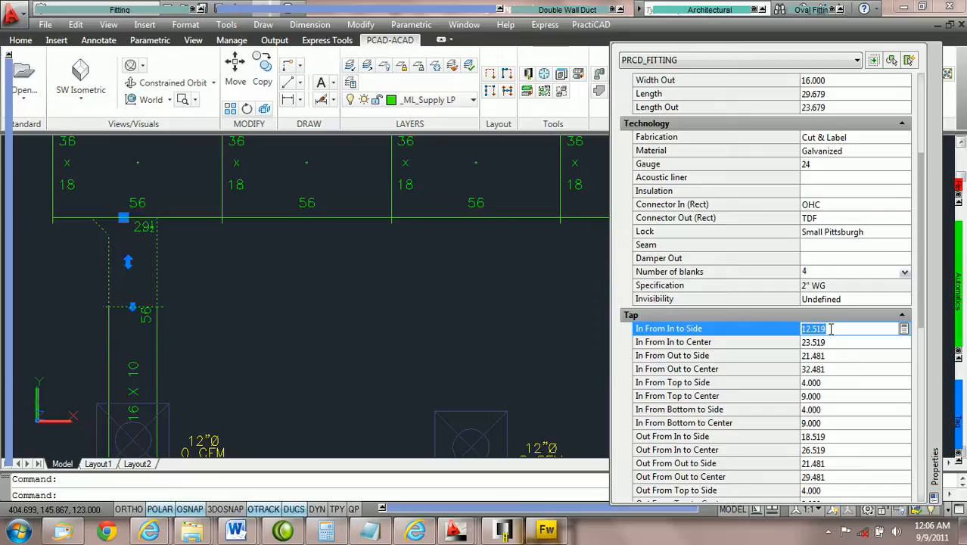
{"action": "type", "text": "15"}
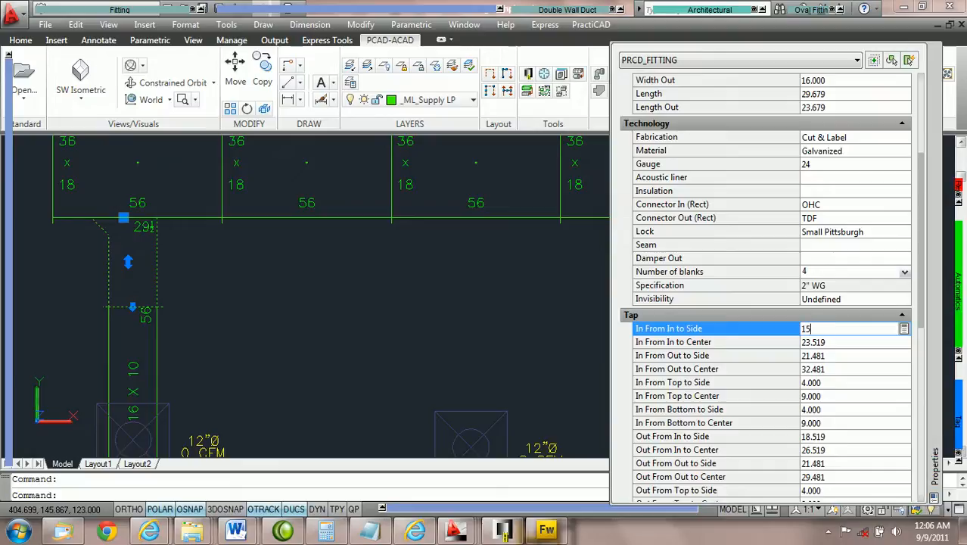
{"action": "key", "text": "Tab"}
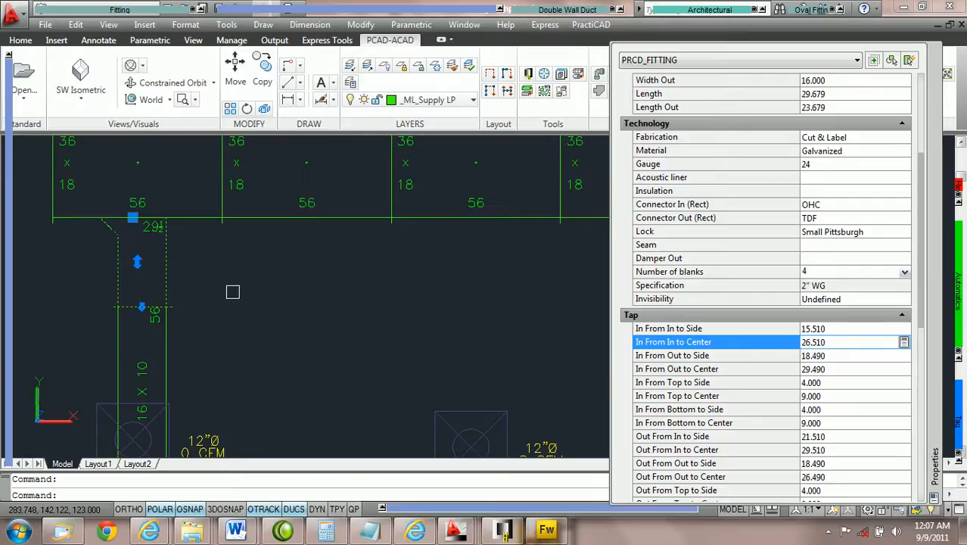
Select the boot tap together with its downstream 16 x 10 branch and cap using Select Ductline Forward no Tags
{"action": "scroll", "coordinate": [274, 219], "scroll_direction": "down", "scroll_amount": 1}
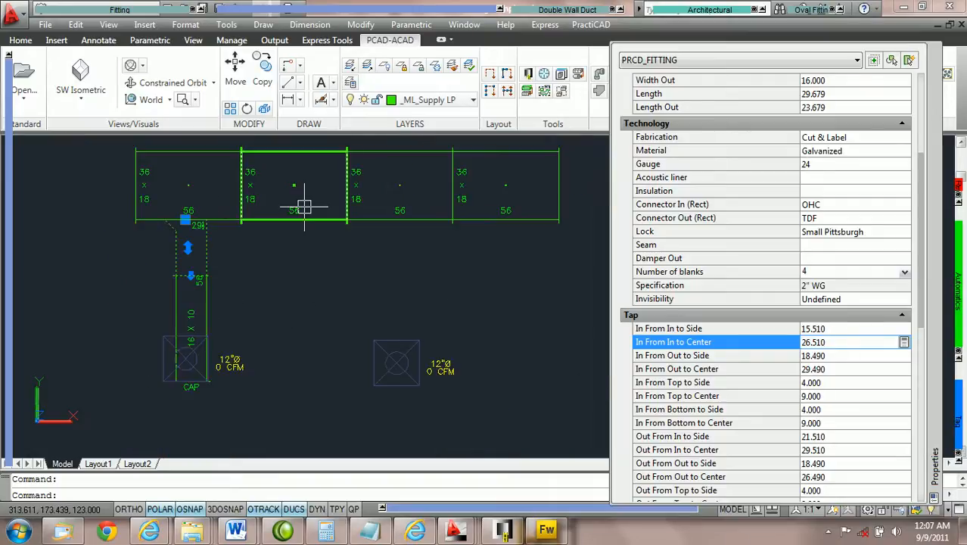
{"action": "scroll", "coordinate": [281, 258], "scroll_direction": "up", "scroll_amount": 1}
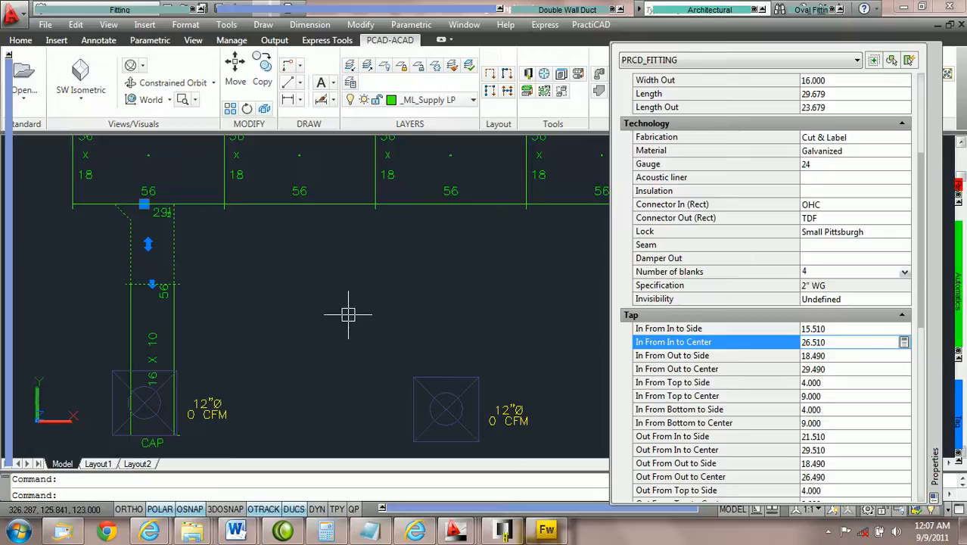
{"action": "mouse_move", "coordinate": [957, 303]}
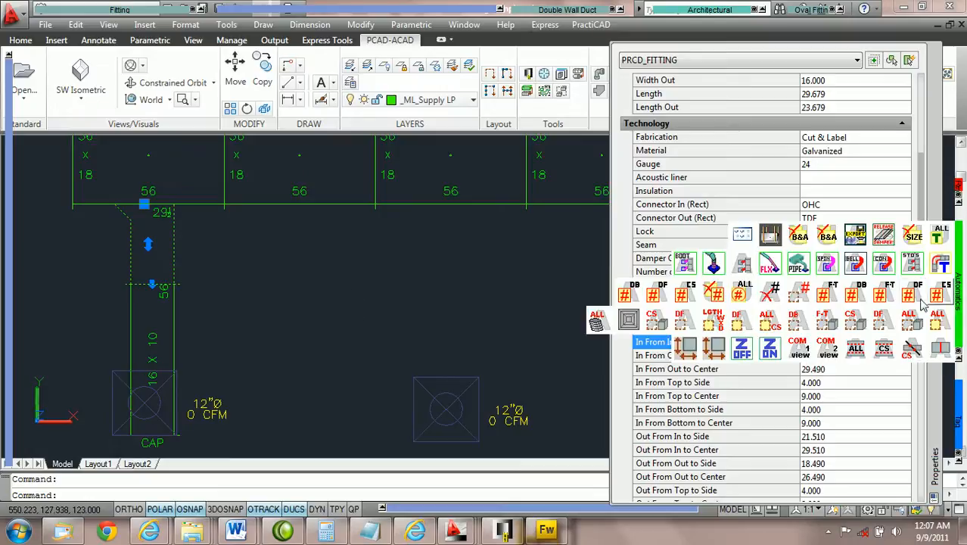
{"action": "left_click", "coordinate": [882, 324]}
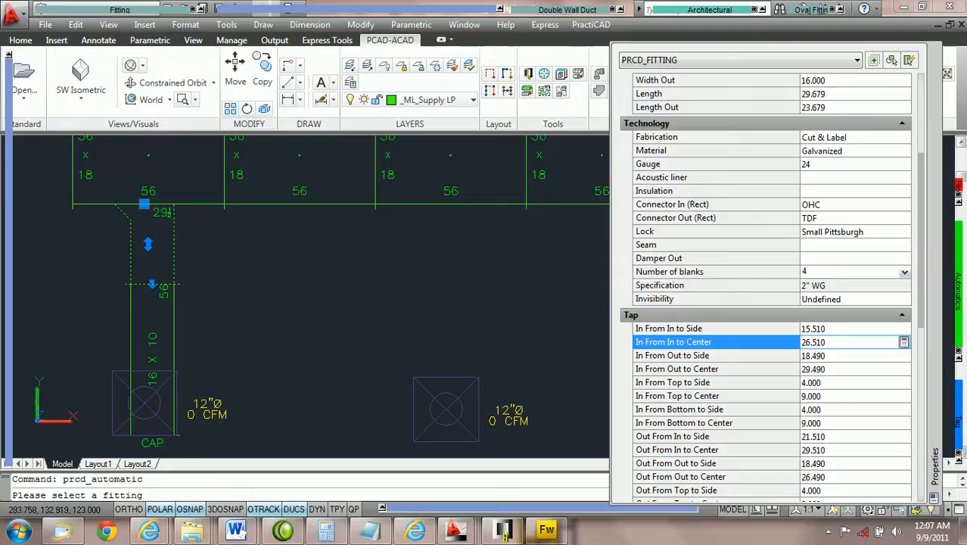
{"action": "left_click", "coordinate": [170, 244]}
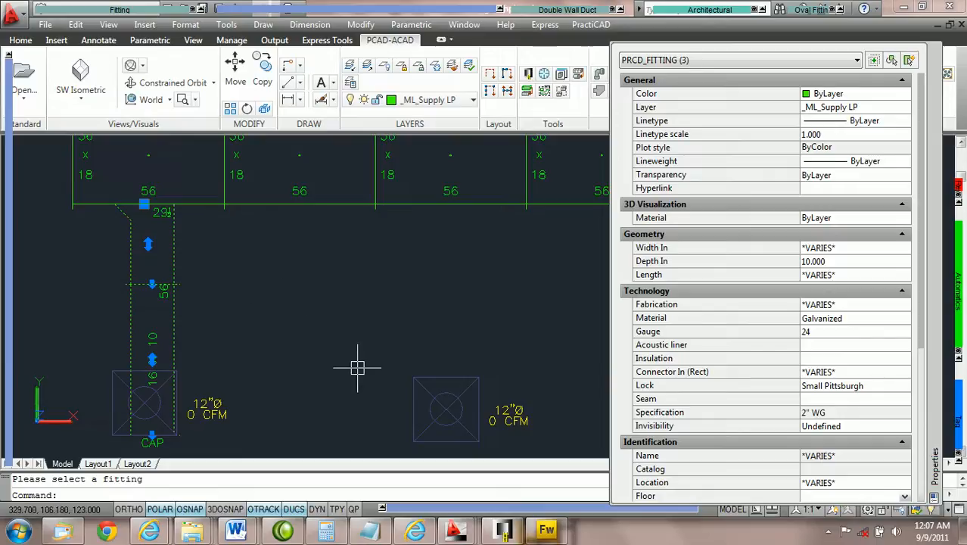
Move the selected tap and branch 60 along the main duct onto the second section with Ortho on, and deselect them
{"action": "left_click", "coordinate": [144, 203]}
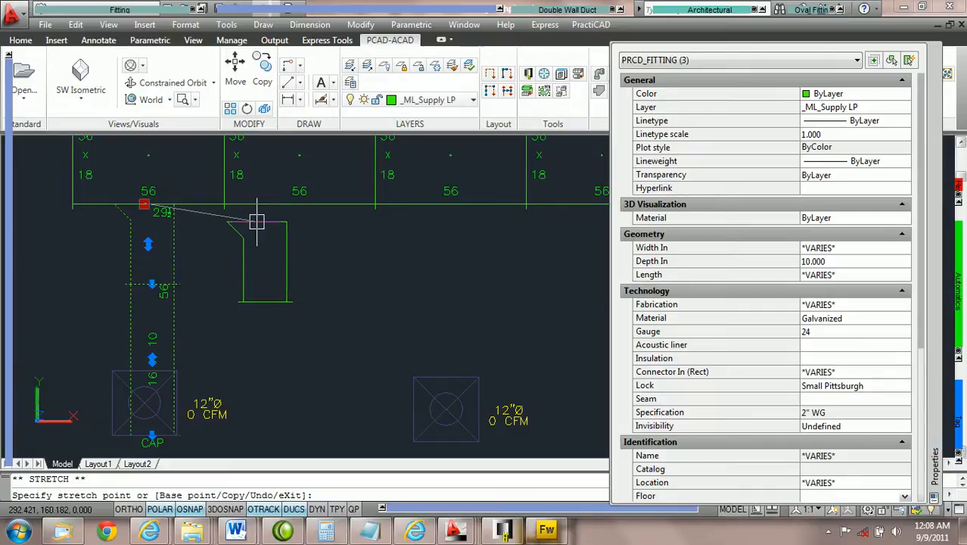
{"action": "key", "text": "F8"}
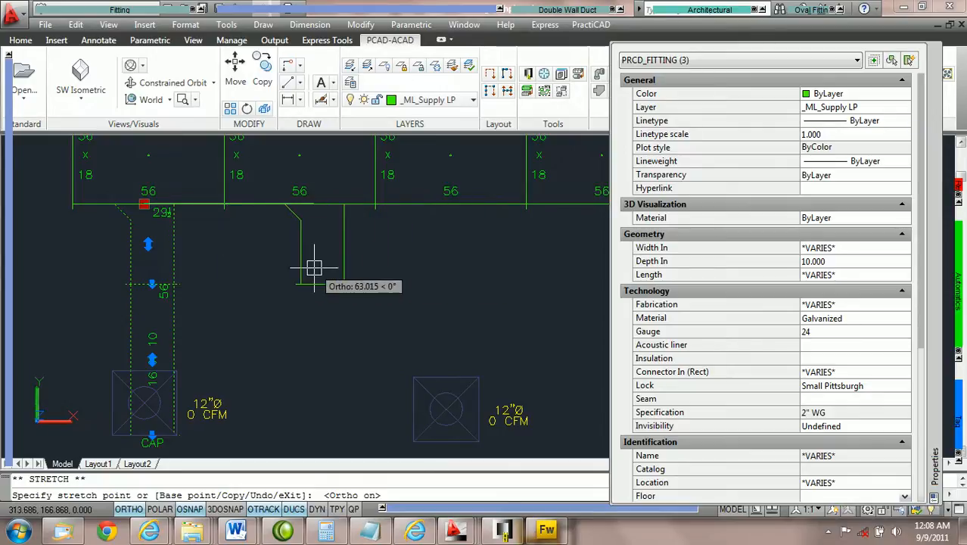
{"action": "scroll", "coordinate": [344, 227], "scroll_direction": "up", "scroll_amount": 2}
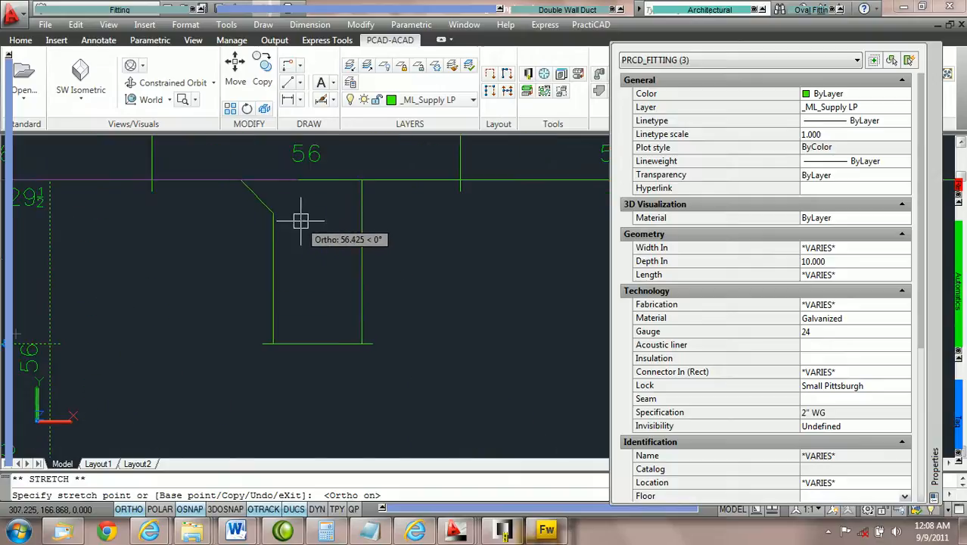
{"action": "scroll", "coordinate": [298, 218], "scroll_direction": "down", "scroll_amount": 2}
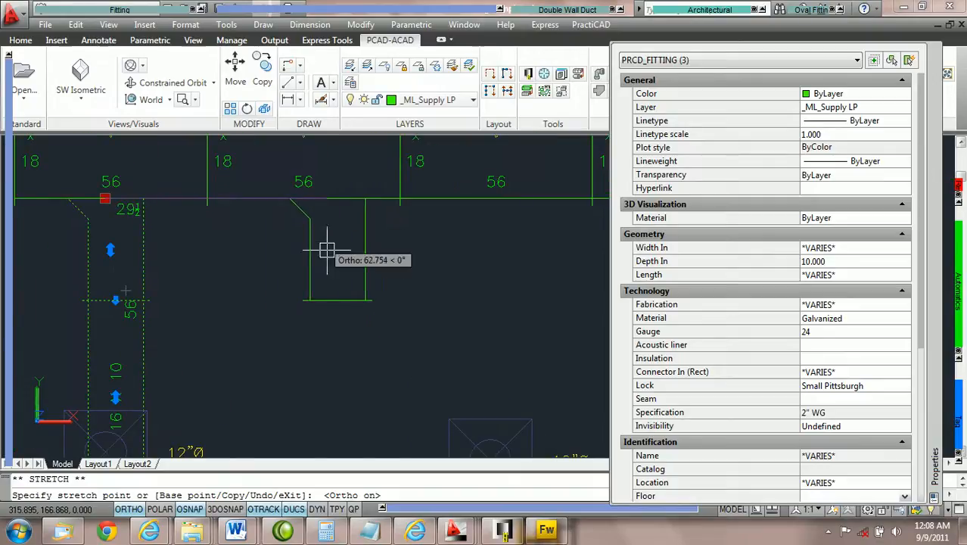
{"action": "scroll", "coordinate": [322, 280], "scroll_direction": "down", "scroll_amount": 1}
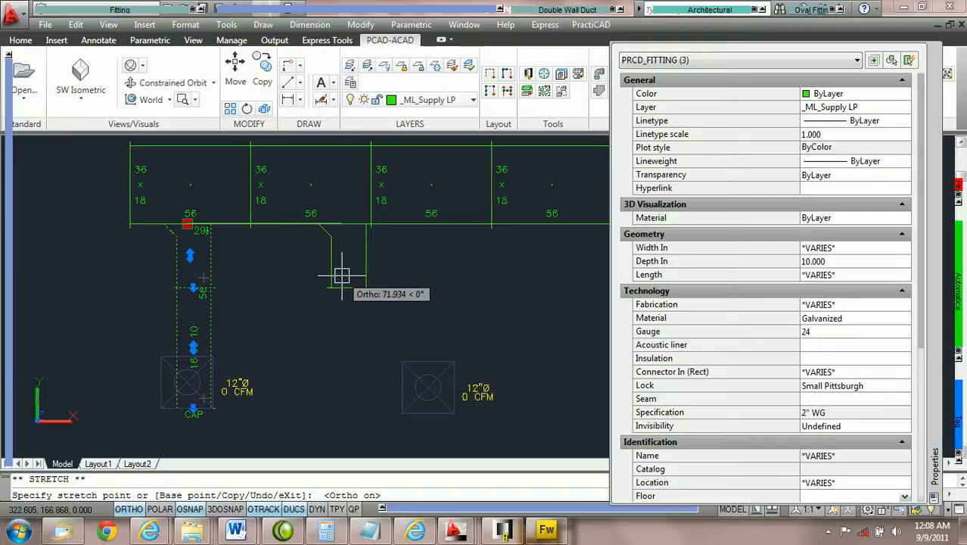
{"action": "type", "text": "60"}
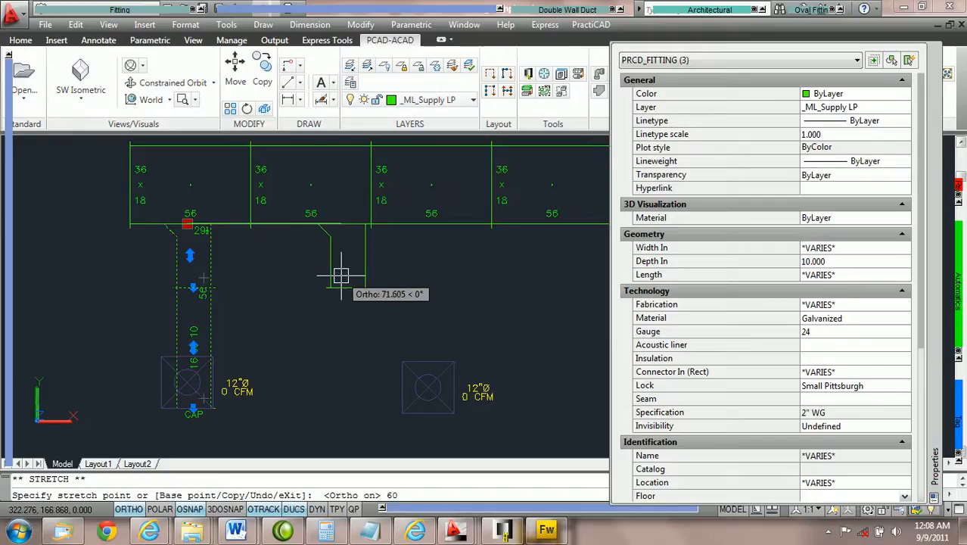
{"action": "key", "text": "Return"}
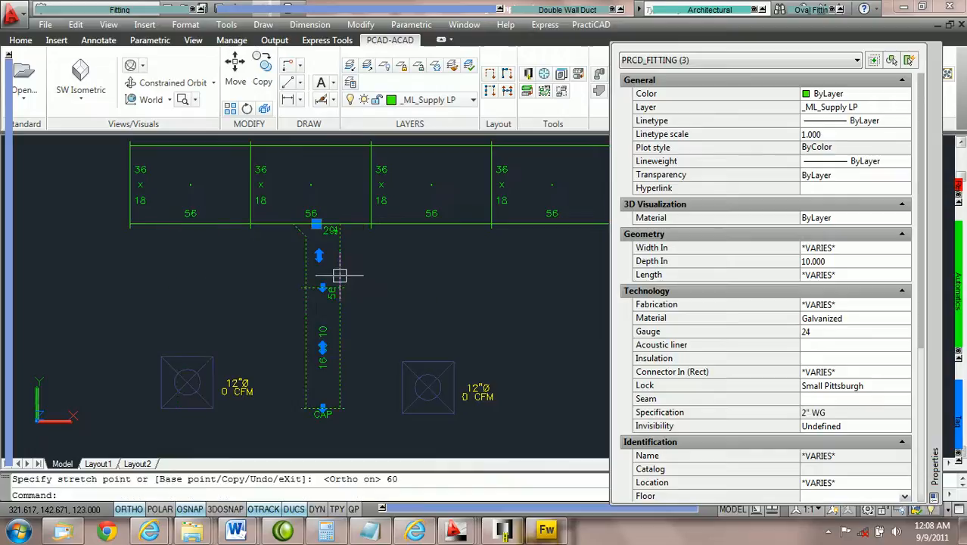
{"action": "key", "text": "Escape"}
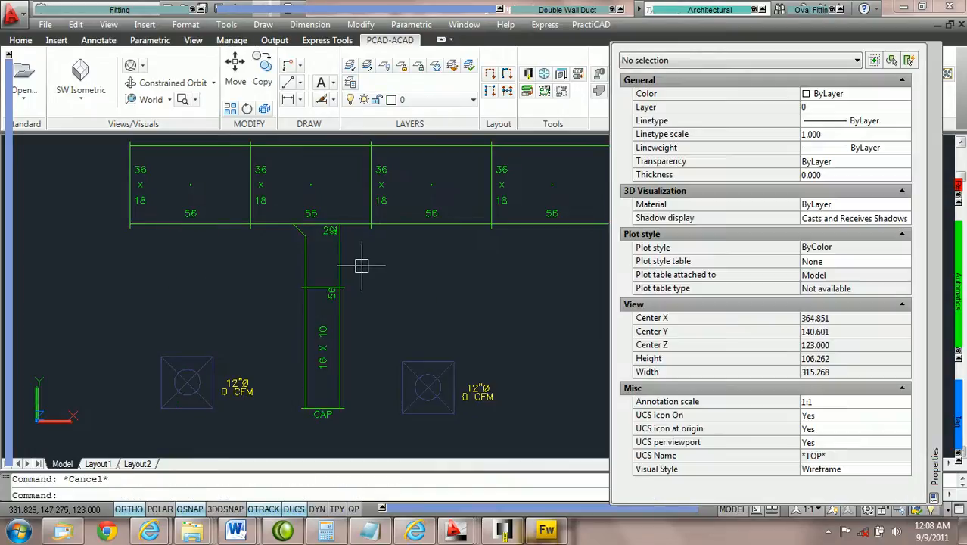
Run the Ductline check CS on the moved boot tap and adjoining main duct sections, and inspect the whole run for open ends
{"action": "left_click", "coordinate": [395, 277]}
{"action": "left_click", "coordinate": [254, 204]}
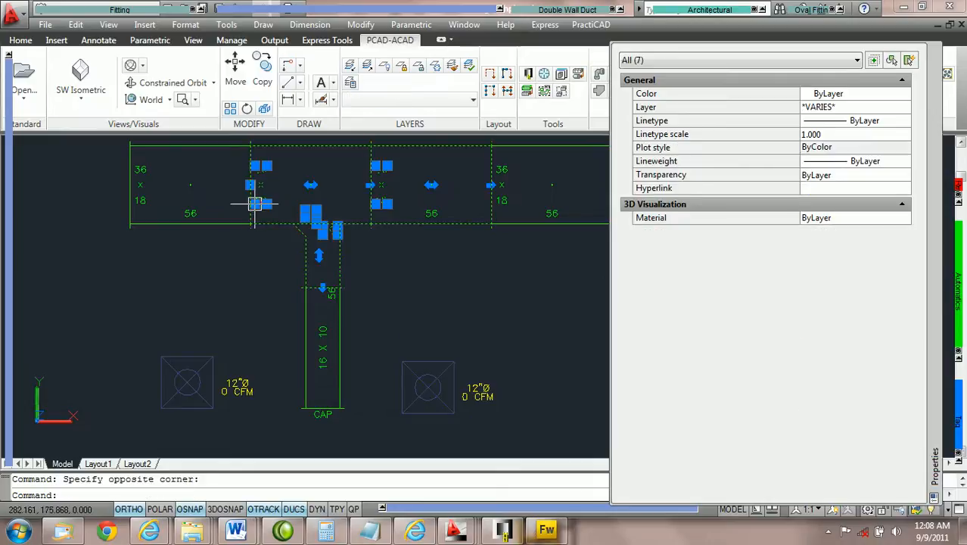
{"action": "mouse_move", "coordinate": [962, 323]}
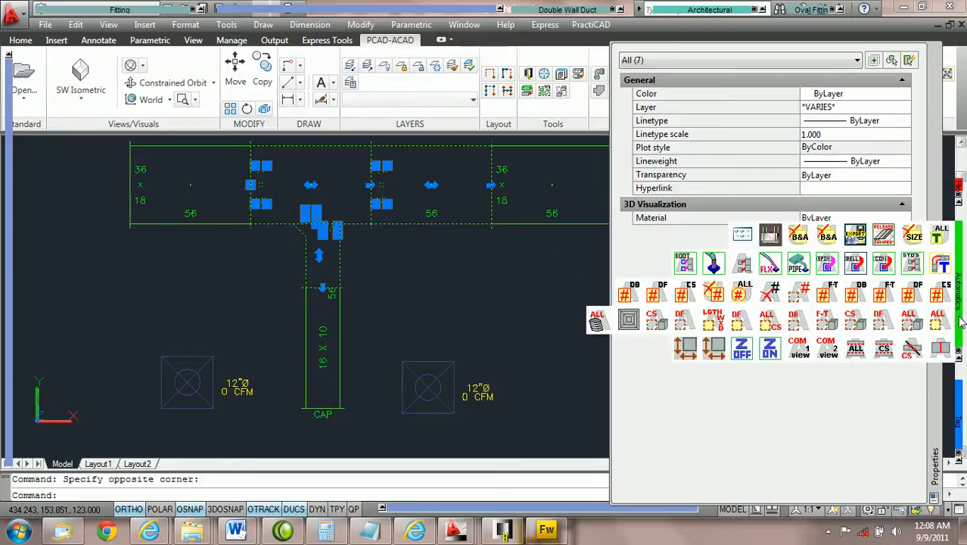
{"action": "left_click", "coordinate": [941, 355]}
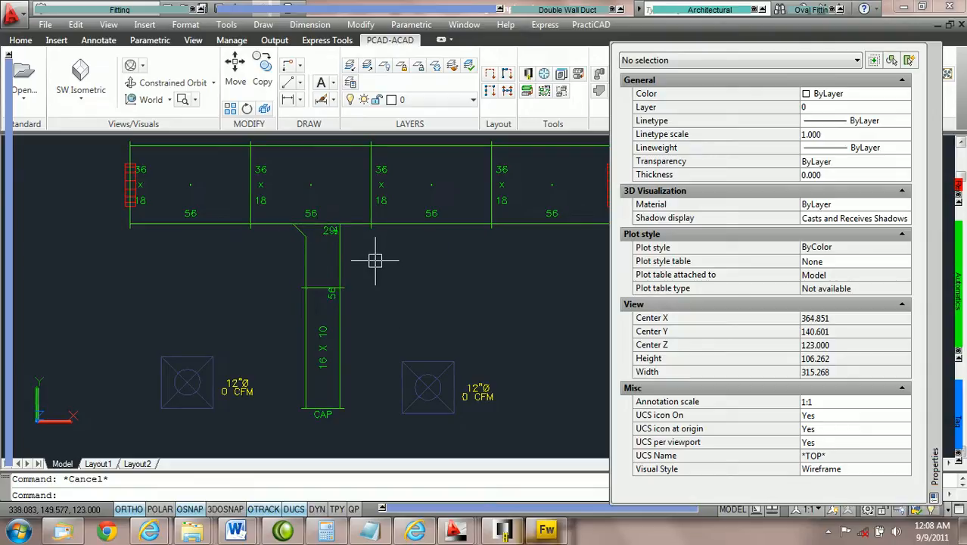
{"action": "scroll", "coordinate": [367, 262], "scroll_direction": "up", "scroll_amount": 2}
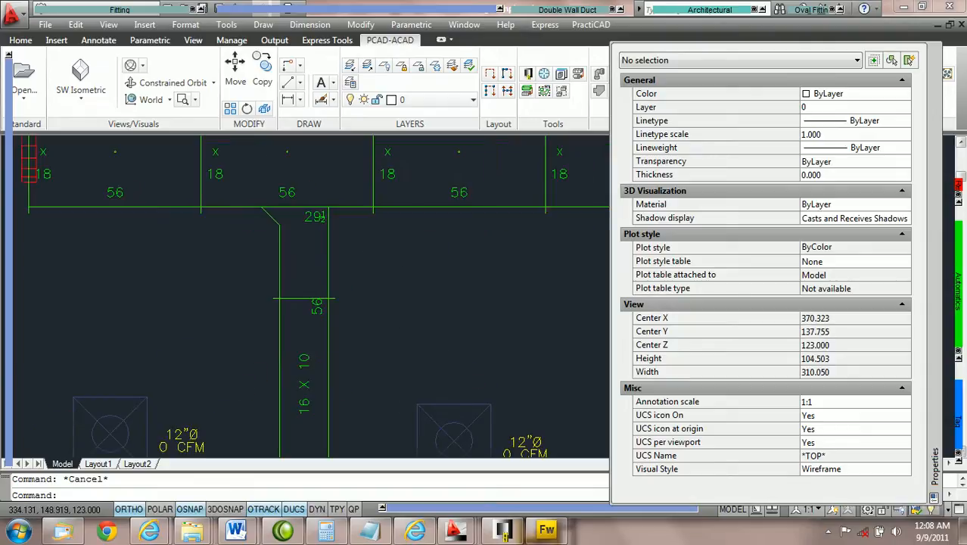
{"action": "scroll", "coordinate": [366, 262], "scroll_direction": "down", "scroll_amount": 2}
{"action": "middle_click_drag", "start_coordinate": [377, 264], "coordinate": [321, 263]}
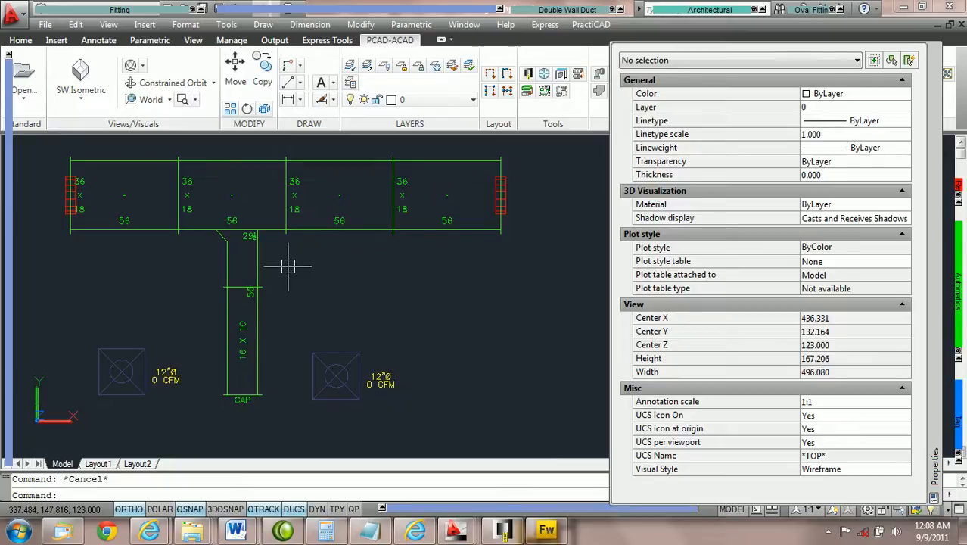
Copy the boot tap and its 16 x 10 branch with Copy Tap onto the third main duct section, aligned with the second diffuser's center
{"action": "scroll", "coordinate": [287, 266], "scroll_direction": "up", "scroll_amount": 2}
{"action": "scroll", "coordinate": [293, 264], "scroll_direction": "up", "scroll_amount": 1}
{"action": "scroll", "coordinate": [292, 264], "scroll_direction": "down", "scroll_amount": 2}
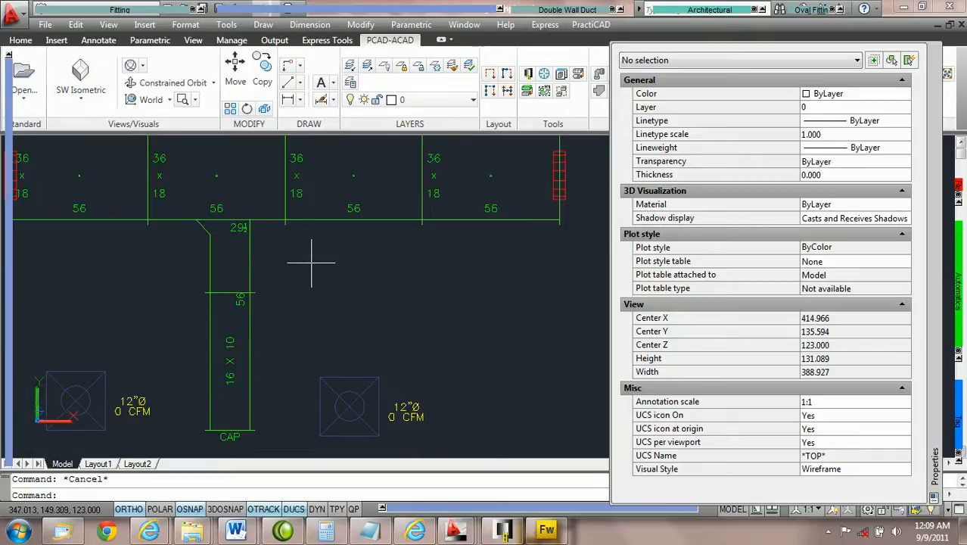
{"action": "left_click", "coordinate": [251, 252]}
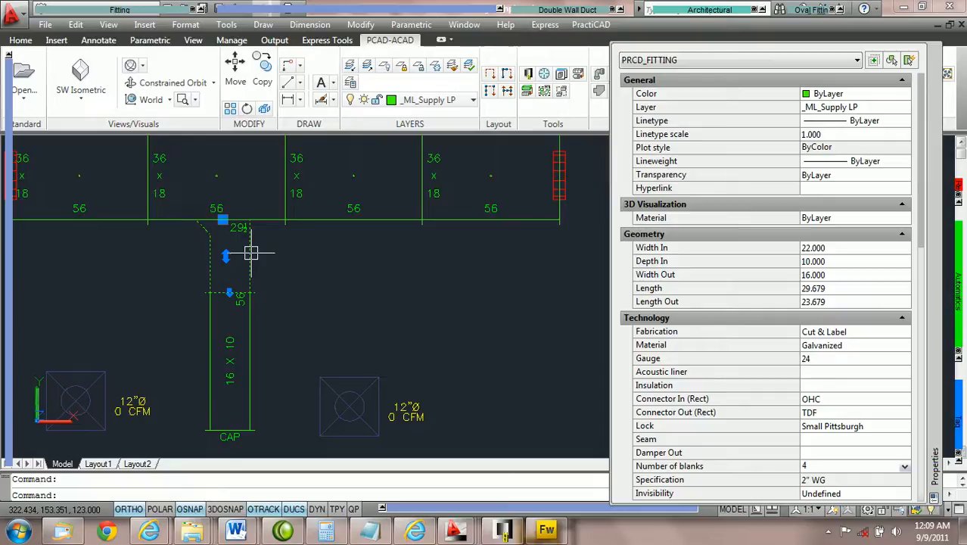
{"action": "right_click", "coordinate": [250, 253]}
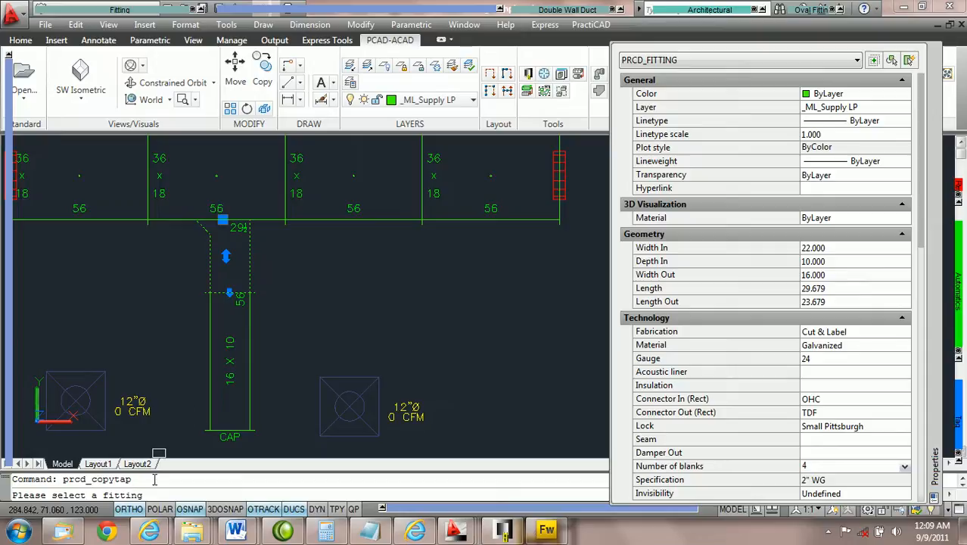
{"action": "left_click", "coordinate": [380, 220]}
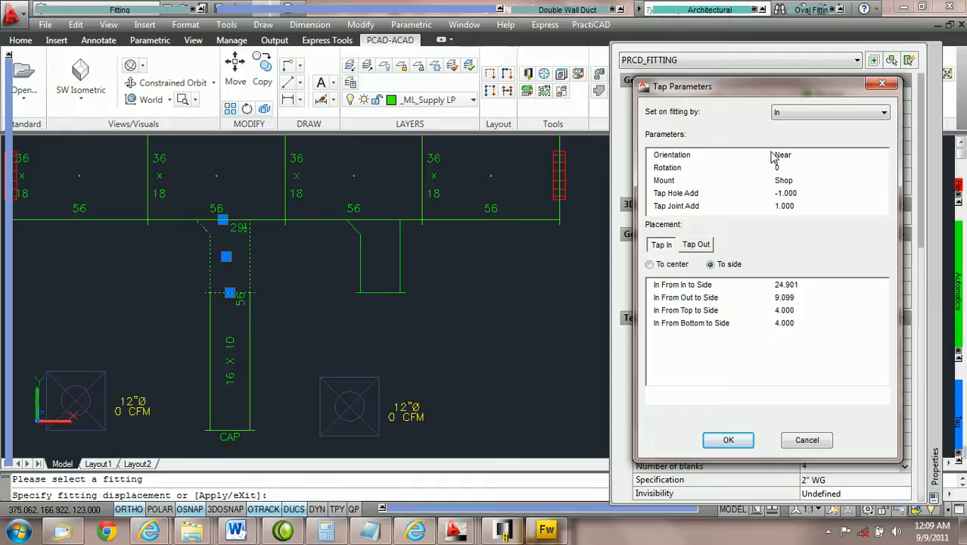
{"action": "left_click", "coordinate": [808, 285]}
{"action": "scroll", "coordinate": [808, 284], "scroll_direction": "down", "scroll_amount": 12}
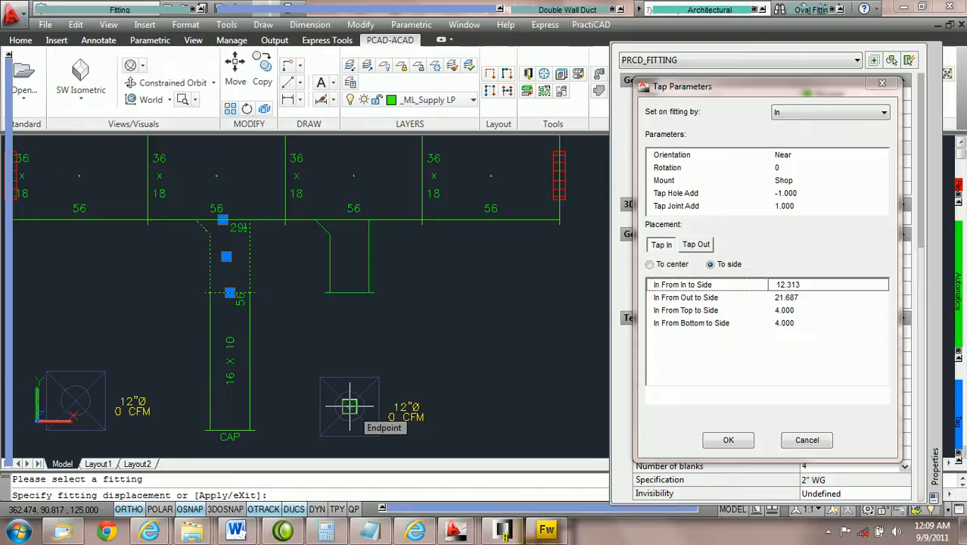
{"action": "left_click", "coordinate": [349, 406]}
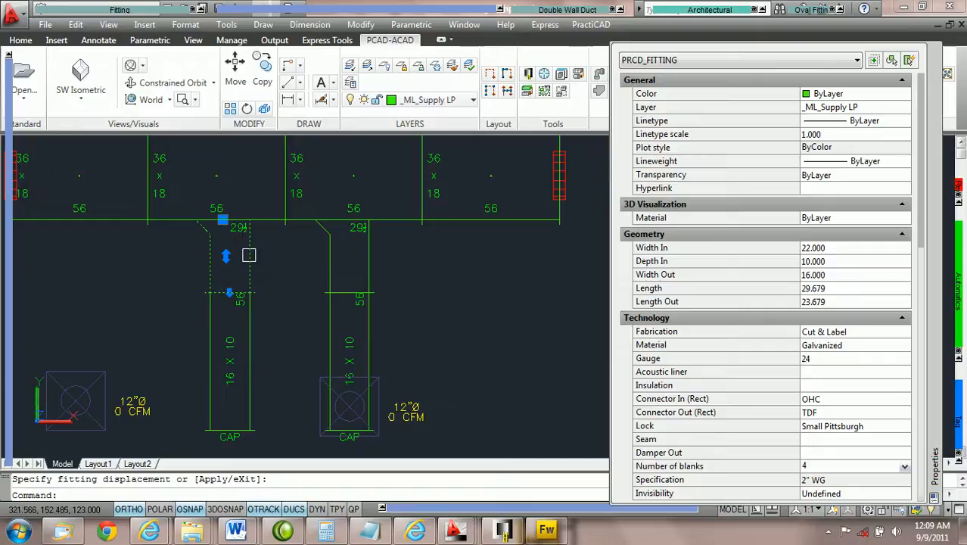
{"action": "key", "text": "Escape"}
Run the Ductline check CS on both boot taps and the adjoining main duct sections, and clear the open-end markers
{"action": "left_click", "coordinate": [421, 267]}
{"action": "left_click", "coordinate": [168, 180]}
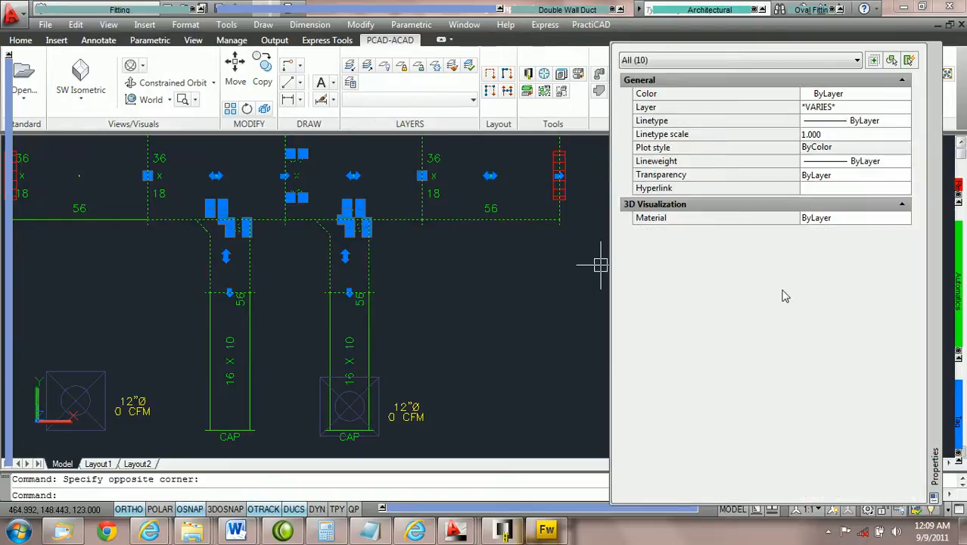
{"action": "mouse_move", "coordinate": [961, 306]}
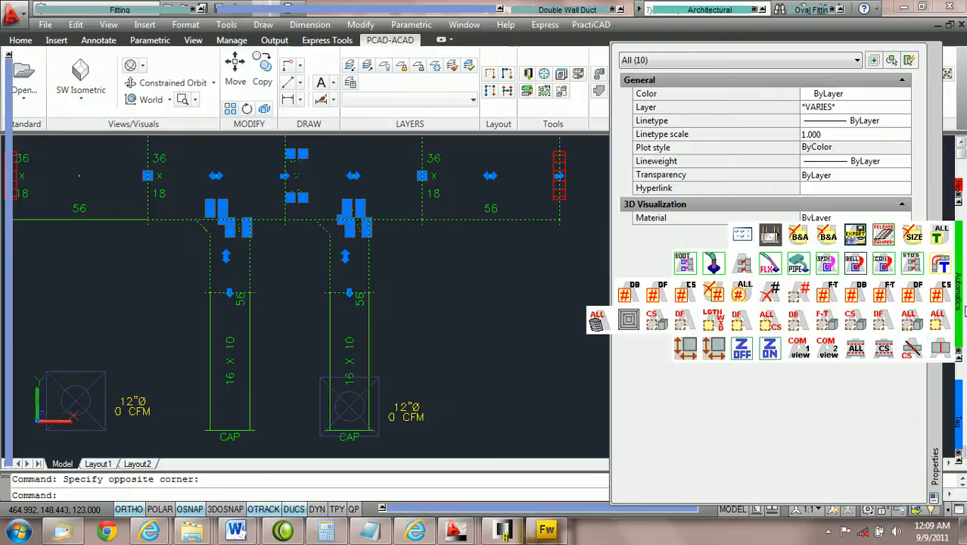
{"action": "left_click", "coordinate": [941, 350]}
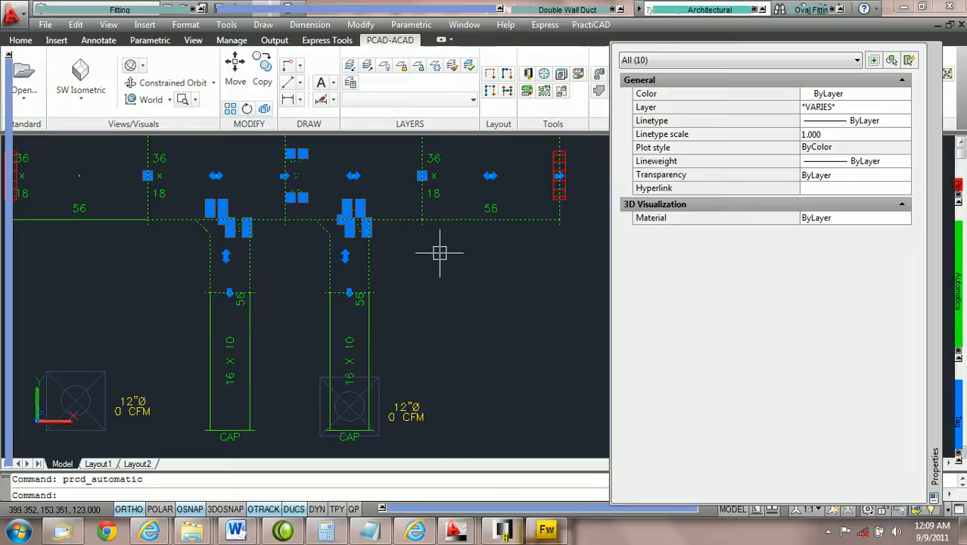
{"action": "key", "text": "Escape"}
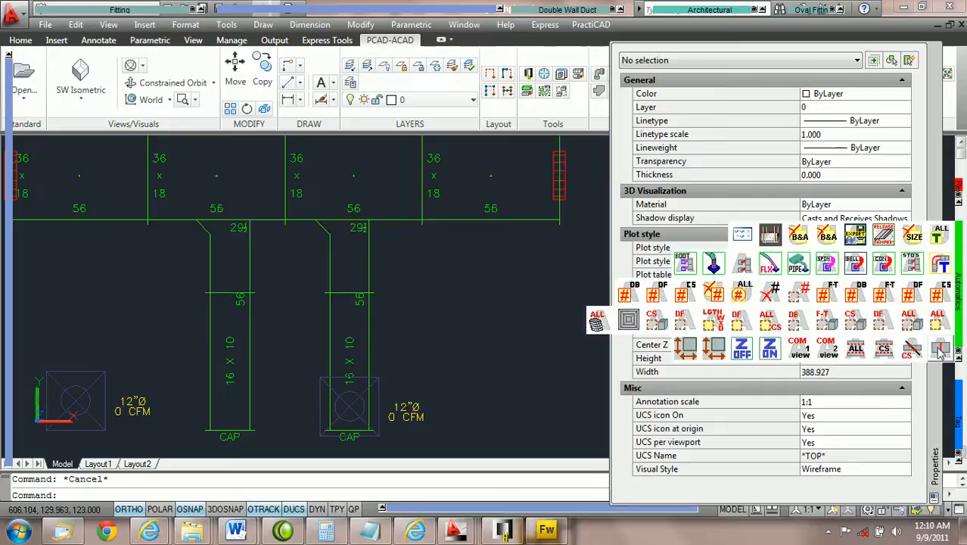
{"action": "left_click", "coordinate": [941, 351]}
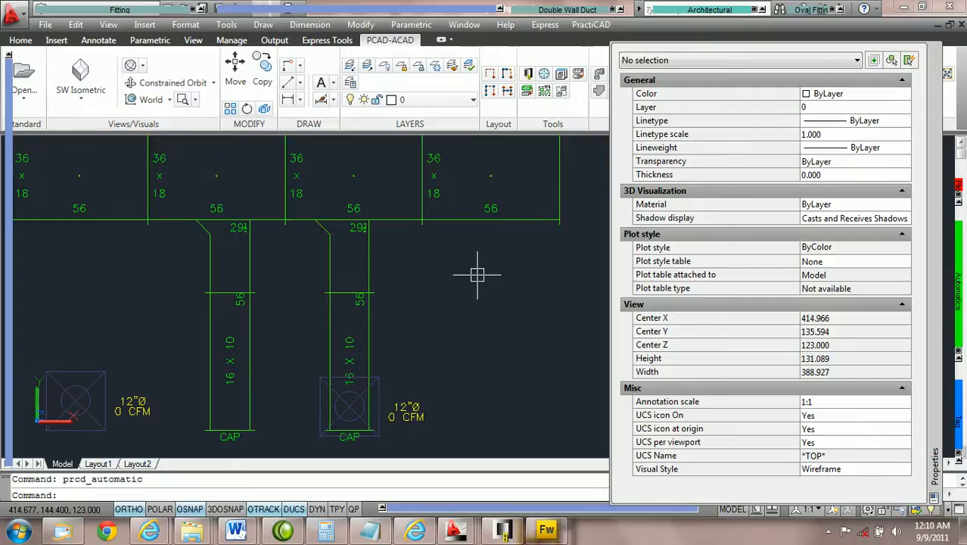
Select the copied boot tap with its downstream branch and cap using Select Ductline Forward no Tags, and delete them
{"action": "mouse_move", "coordinate": [960, 312]}
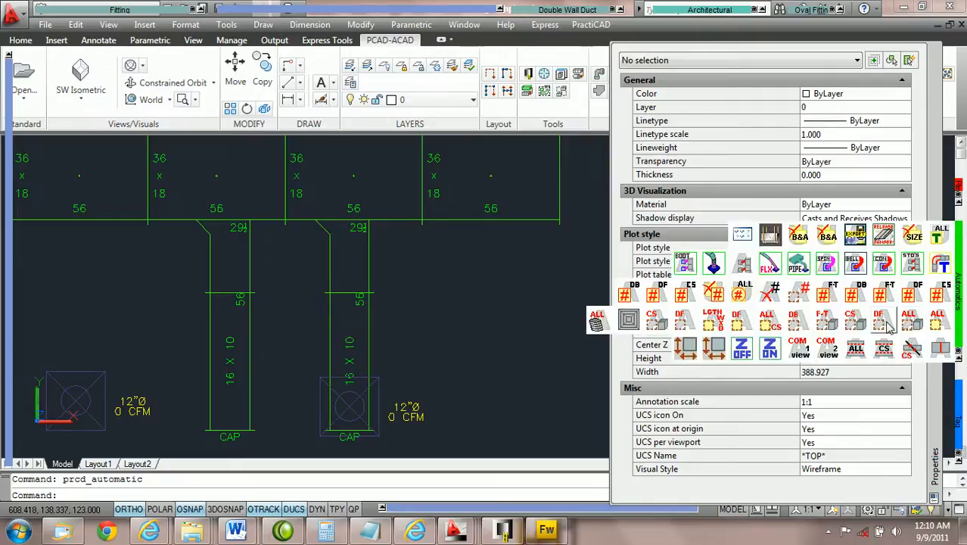
{"action": "left_click", "coordinate": [887, 325]}
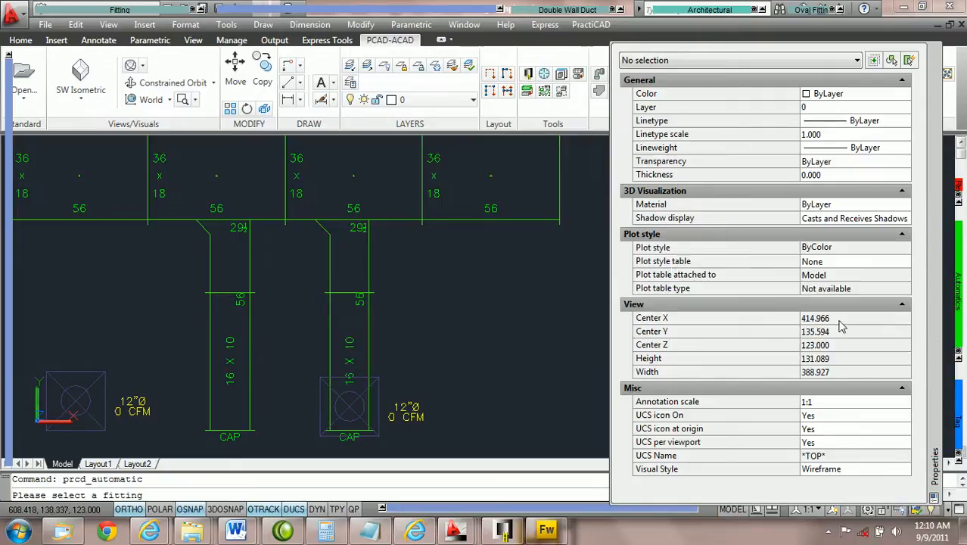
{"action": "left_click", "coordinate": [365, 228]}
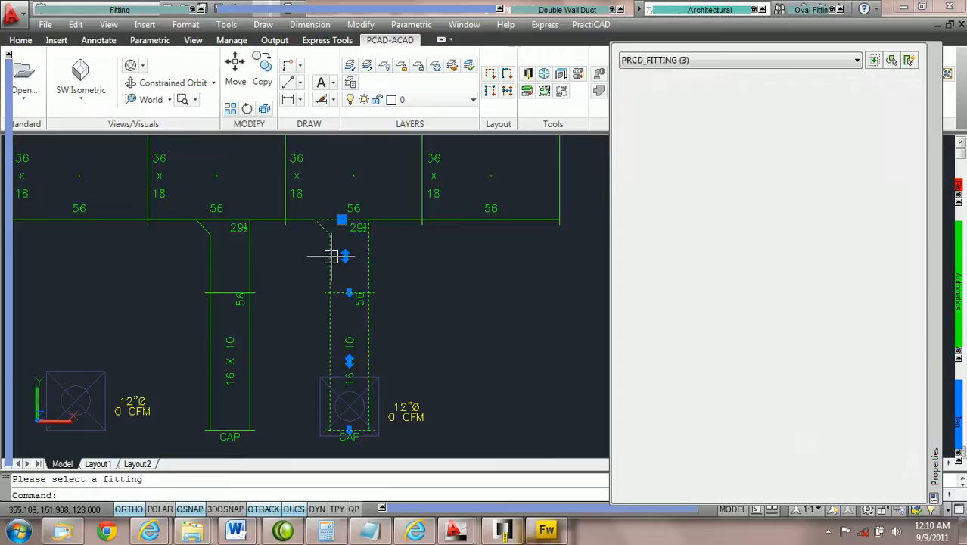
{"action": "key", "text": "Delete"}
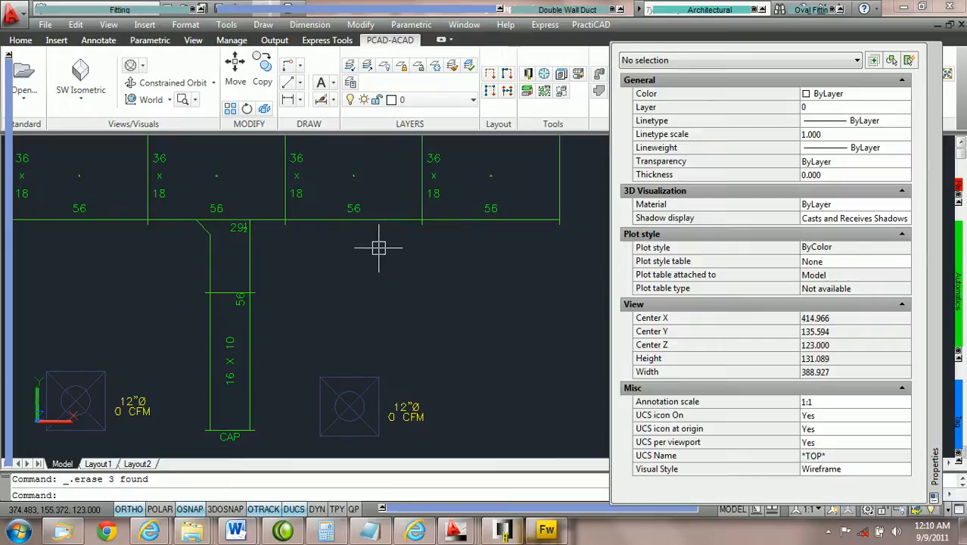
Select the remaining boot tap's ductline forward without tags and copy it about 48 along the main duct onto the third section with the Copy command
{"action": "mouse_move", "coordinate": [952, 291]}
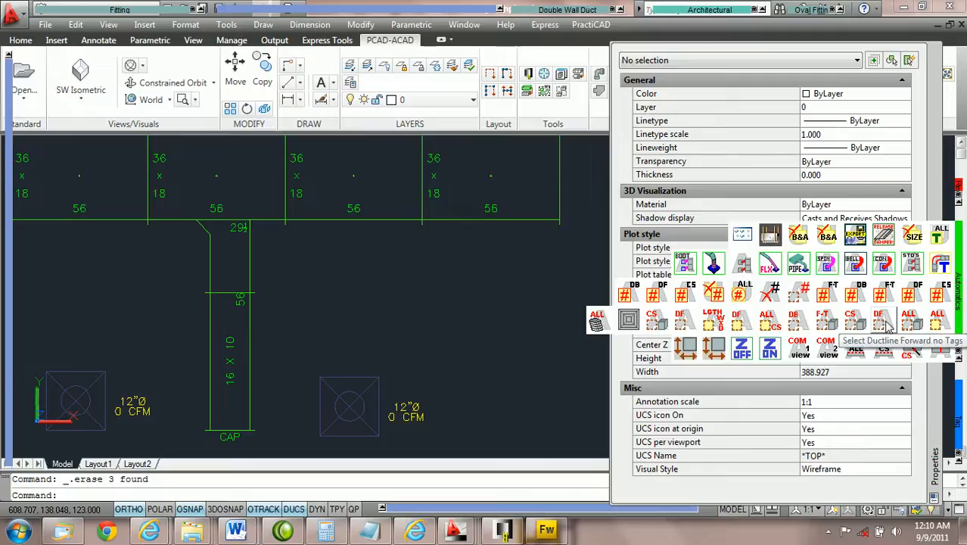
{"action": "left_click", "coordinate": [882, 324]}
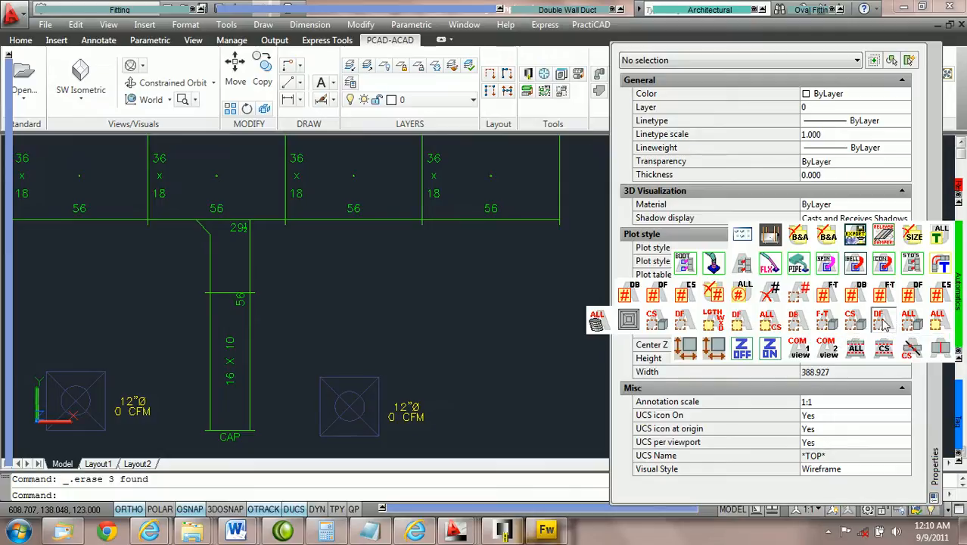
{"action": "left_click", "coordinate": [246, 254]}
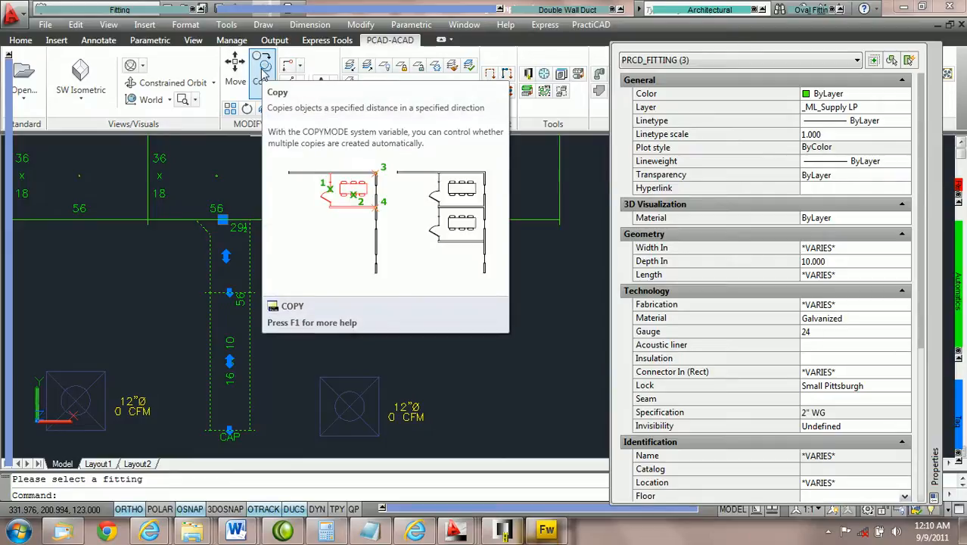
{"action": "left_click", "coordinate": [263, 69]}
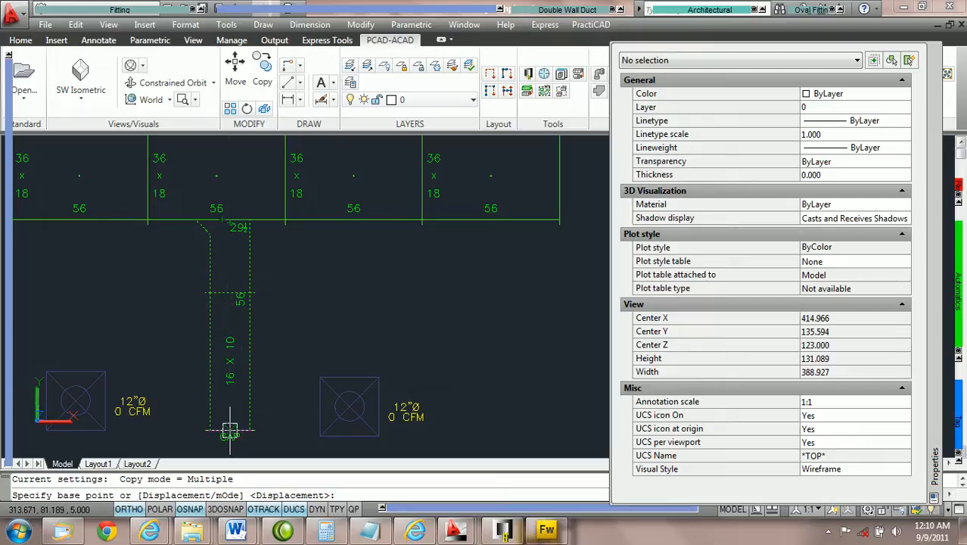
{"action": "left_click", "coordinate": [222, 219]}
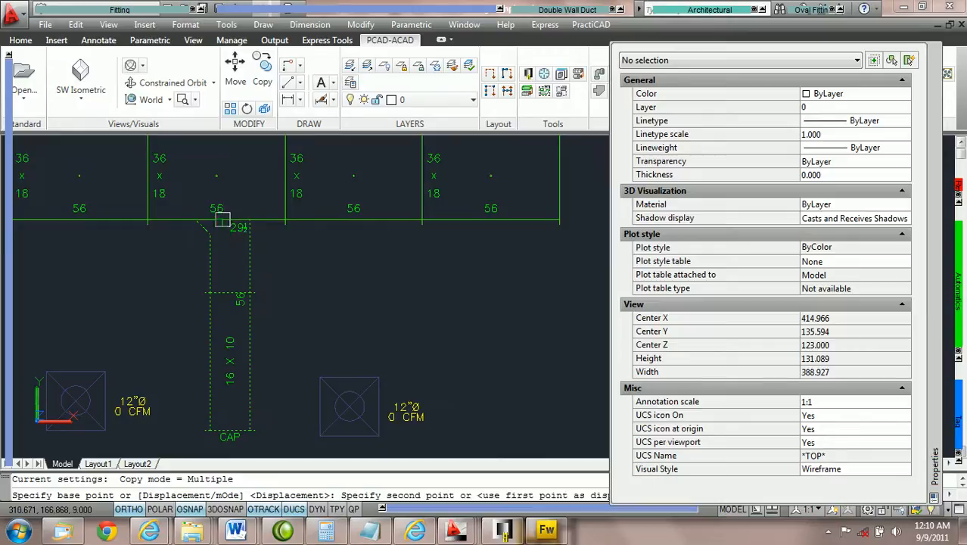
{"action": "left_click", "coordinate": [340, 257]}
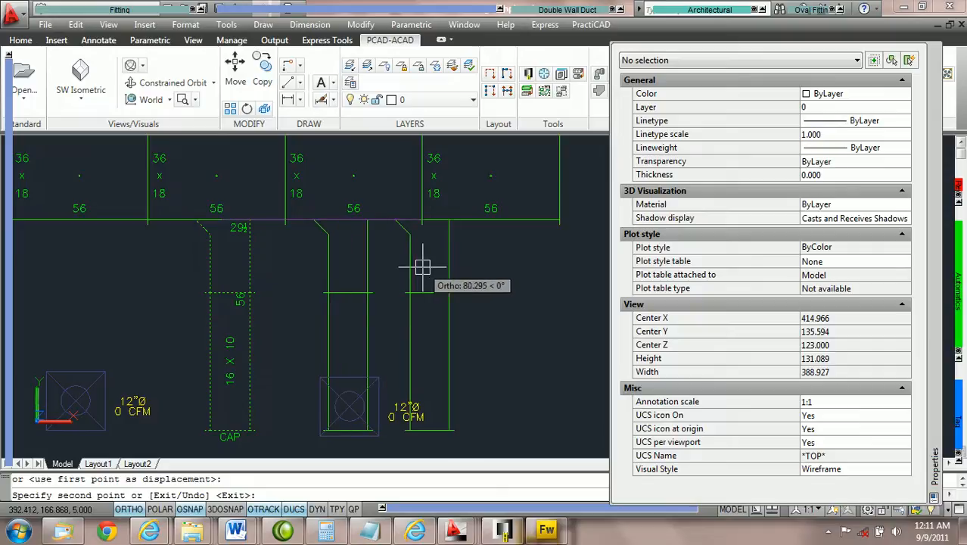
{"action": "key", "text": "Escape"}
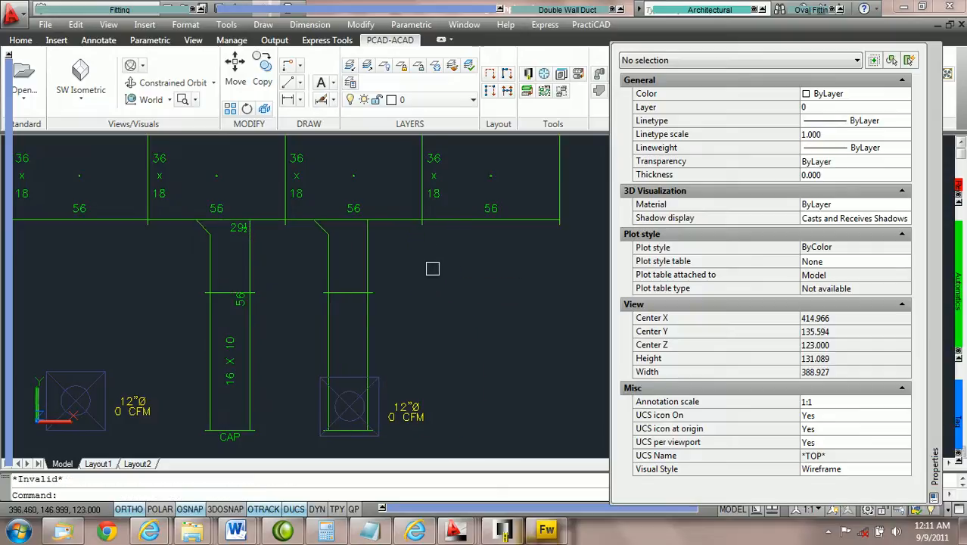
Run the Ductline check CS on both boot taps, their branches and adjoining main duct sections, and inspect the joint at the copied tap
{"action": "left_click", "coordinate": [460, 295]}
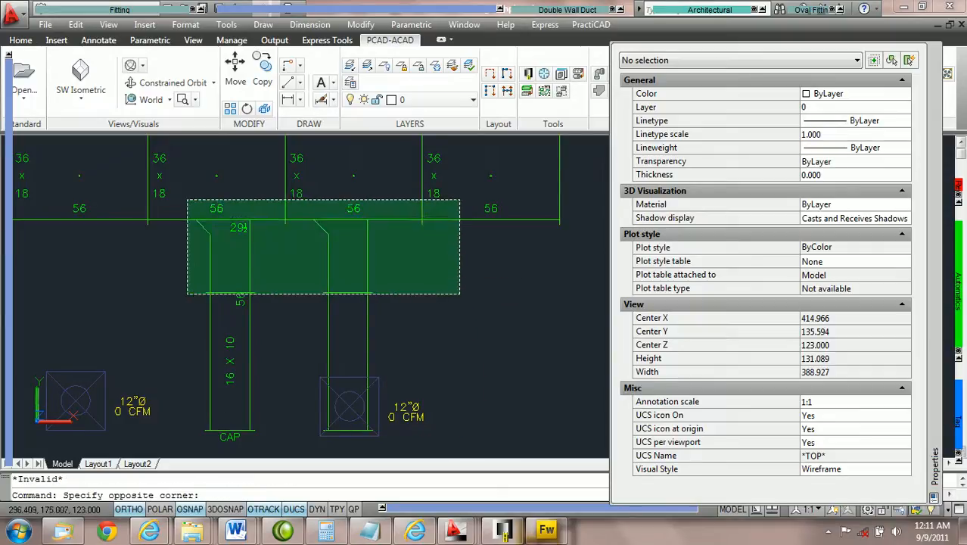
{"action": "left_click", "coordinate": [176, 194]}
{"action": "mouse_move", "coordinate": [958, 322]}
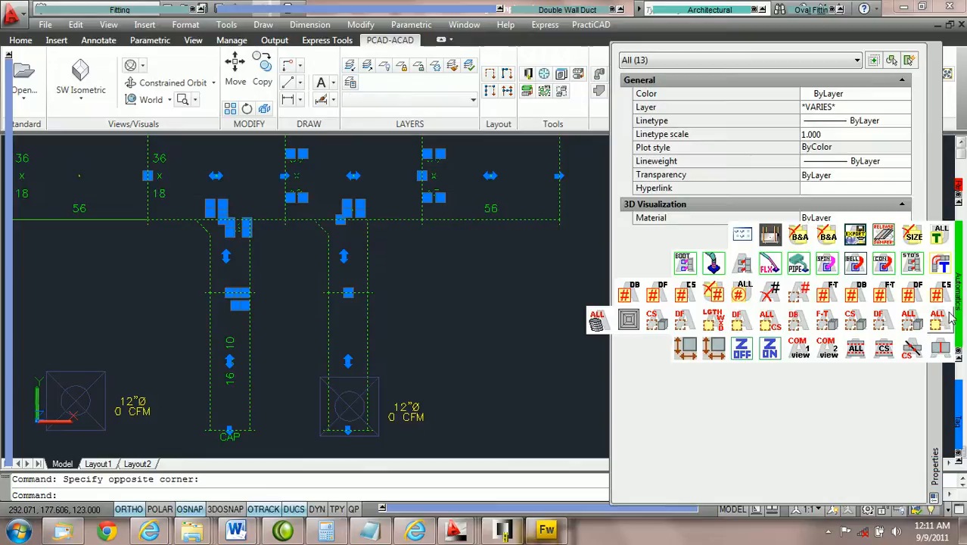
{"action": "left_click", "coordinate": [939, 349]}
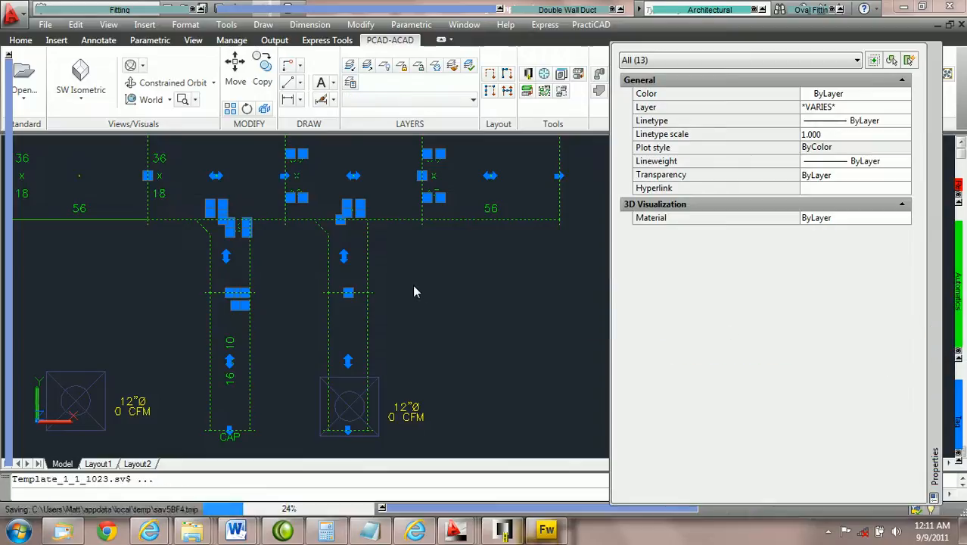
{"action": "key", "text": "Escape"}
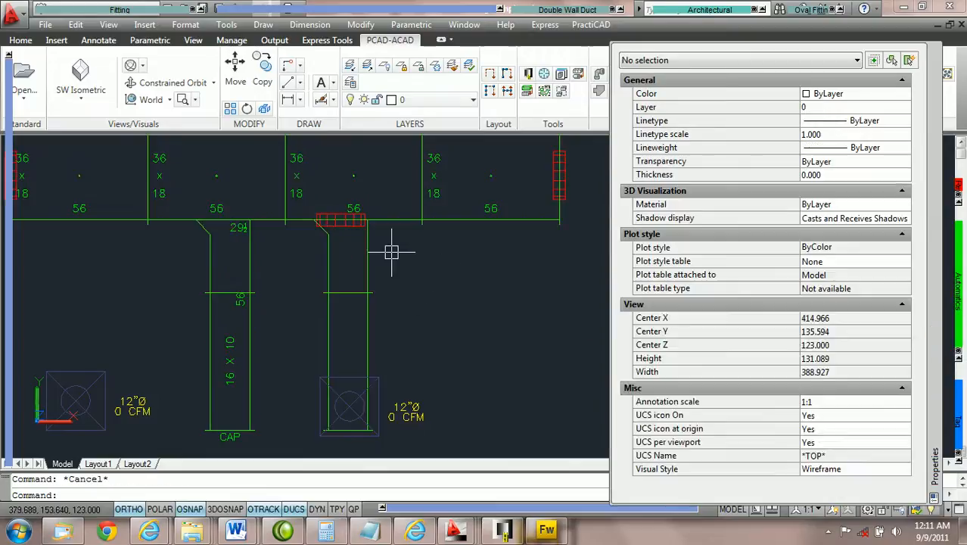
{"action": "scroll", "coordinate": [390, 255], "scroll_direction": "up", "scroll_amount": 2}
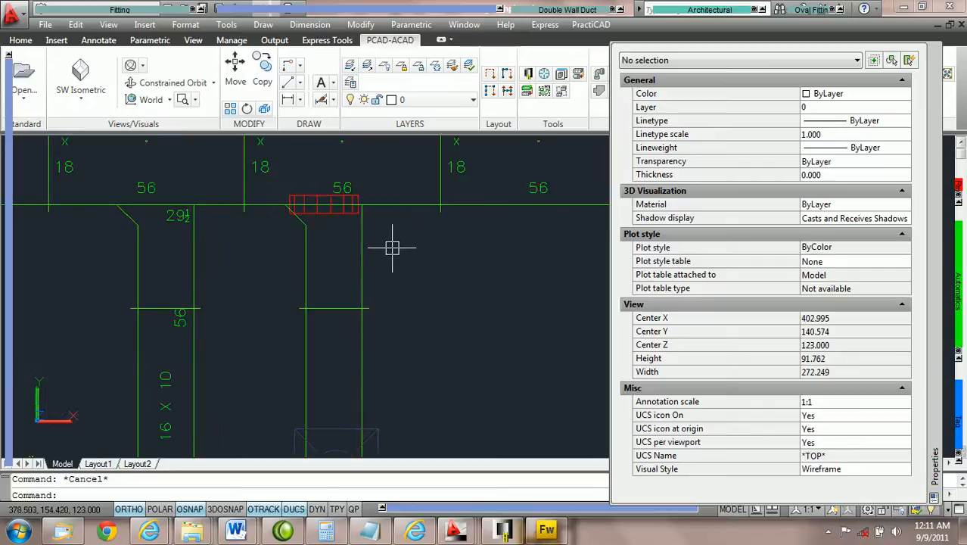
{"action": "scroll", "coordinate": [401, 255], "scroll_direction": "down", "scroll_amount": 2}
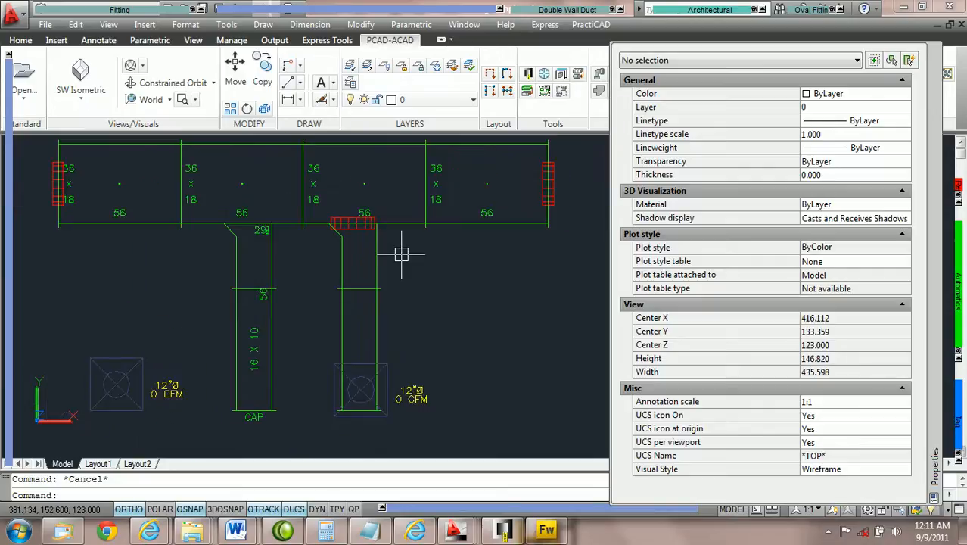
{"action": "scroll", "coordinate": [398, 255], "scroll_direction": "up", "scroll_amount": 2}
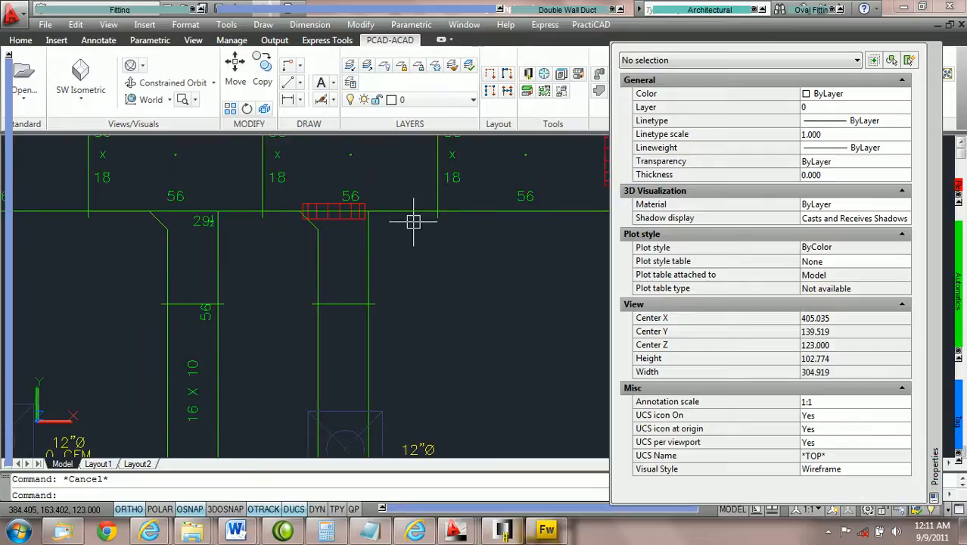
{"action": "scroll", "coordinate": [411, 223], "scroll_direction": "down", "scroll_amount": 2}
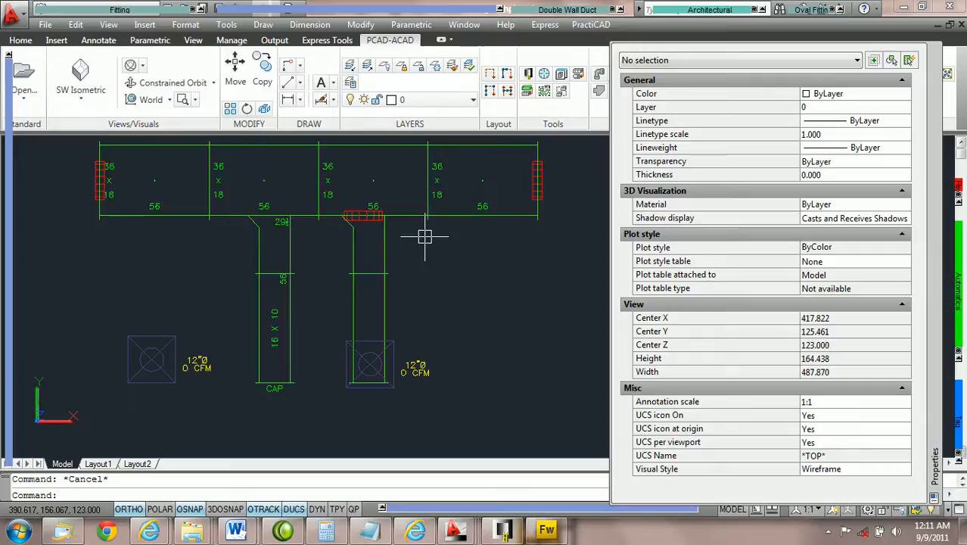
Copy the boot tap on the second section with Copy Tap onto the first main duct section, aligned with the first diffuser's center
{"action": "left_click", "coordinate": [293, 243]}
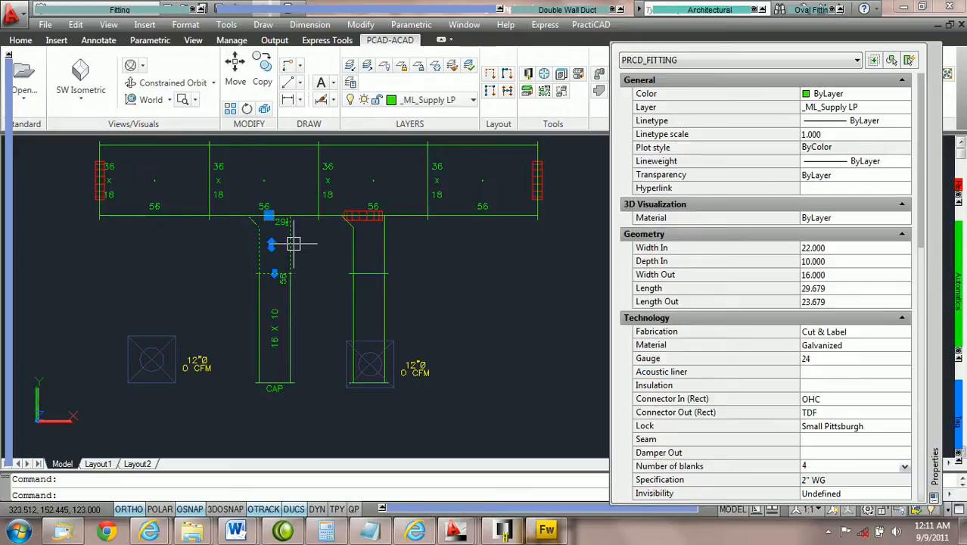
{"action": "right_click", "coordinate": [293, 243]}
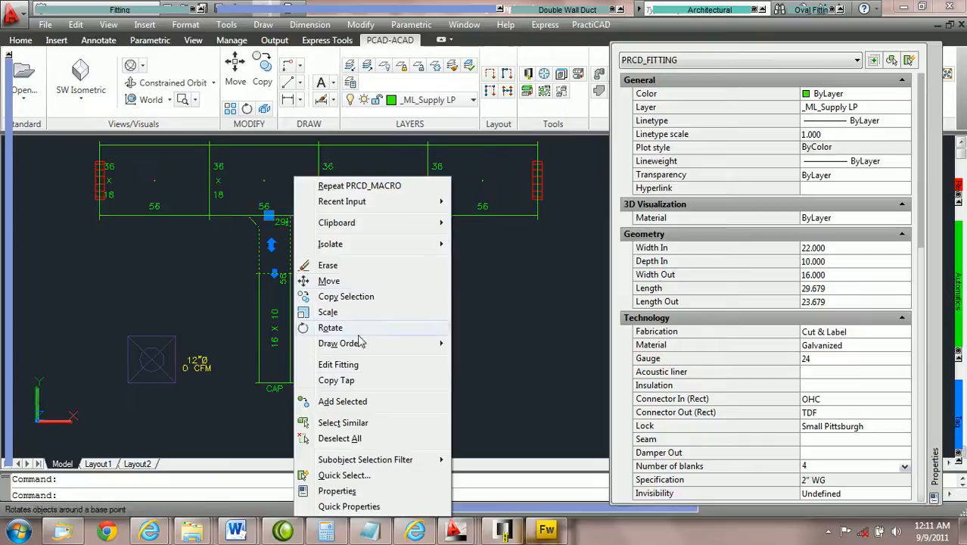
{"action": "left_click", "coordinate": [336, 381]}
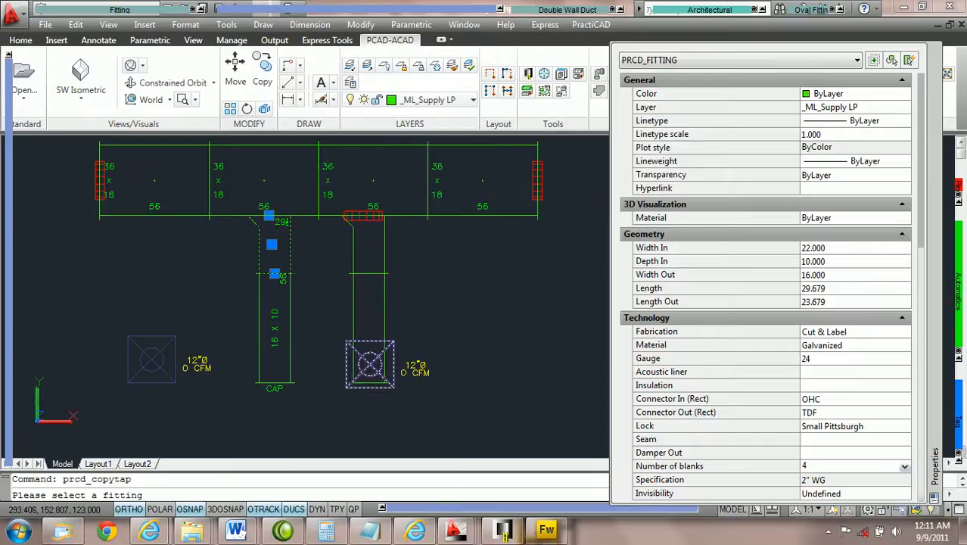
{"action": "left_click", "coordinate": [180, 219]}
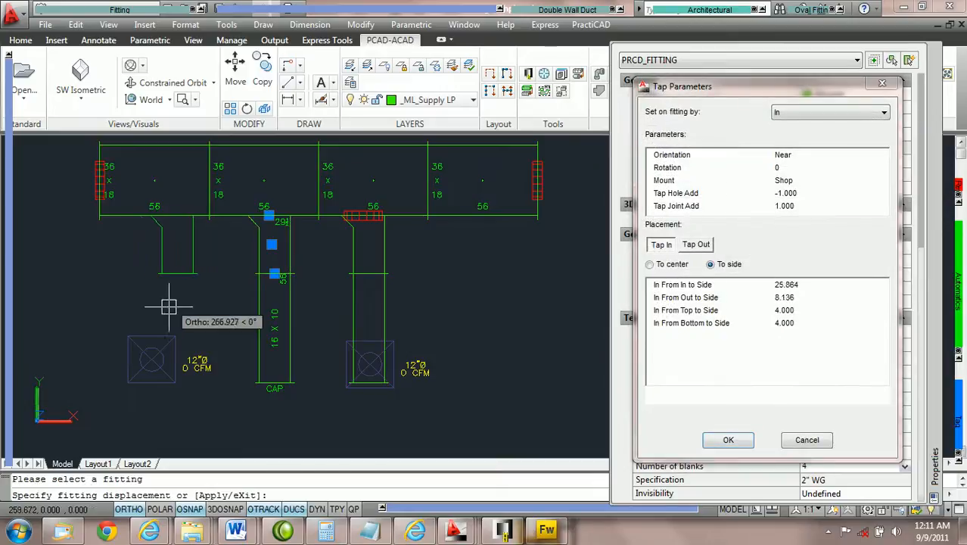
{"action": "left_click", "coordinate": [152, 359]}
{"action": "key", "text": "Escape"}
Run the Ductline check CS on the three boot taps and the main duct sections, and deselect them
{"action": "left_click", "coordinate": [463, 270]}
{"action": "left_click", "coordinate": [101, 183]}
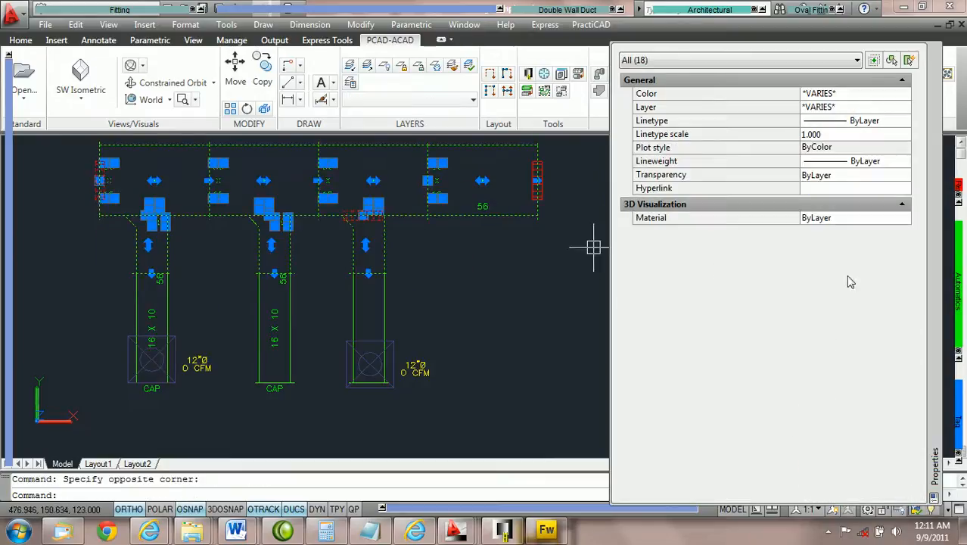
{"action": "mouse_move", "coordinate": [957, 331]}
{"action": "left_click", "coordinate": [946, 349]}
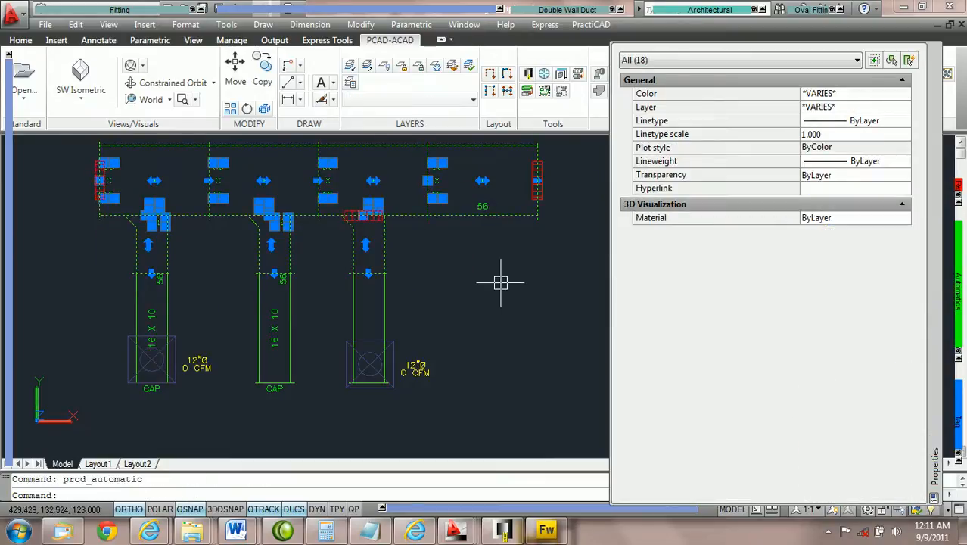
{"action": "key", "text": "Escape"}
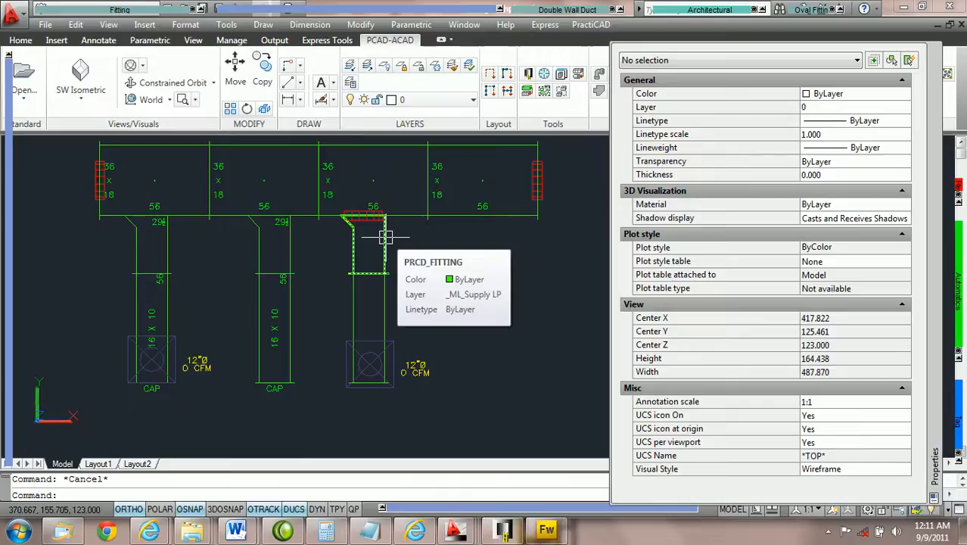
Stretch the boot tap on the third section by its inlet grip along the main duct onto the fourth section
{"action": "left_click", "coordinate": [386, 235]}
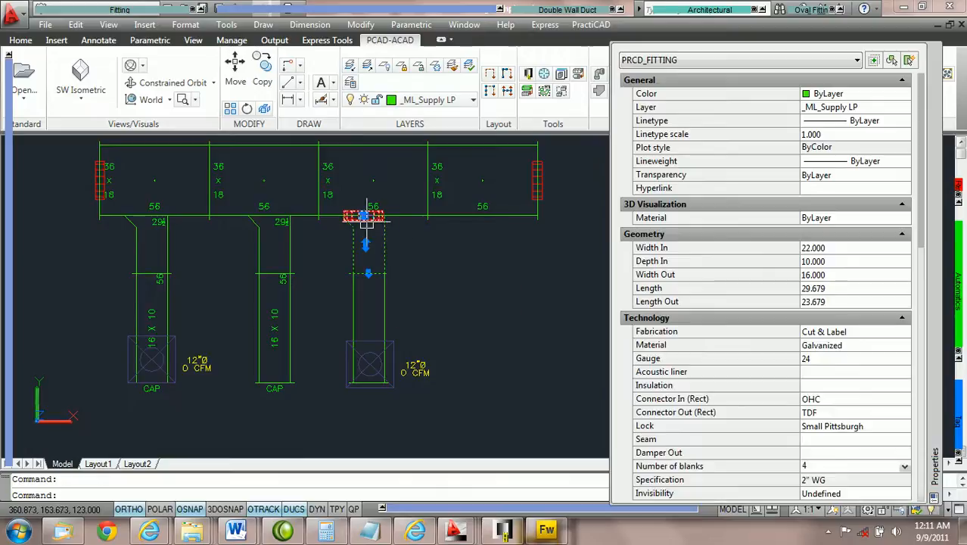
{"action": "left_click", "coordinate": [364, 216]}
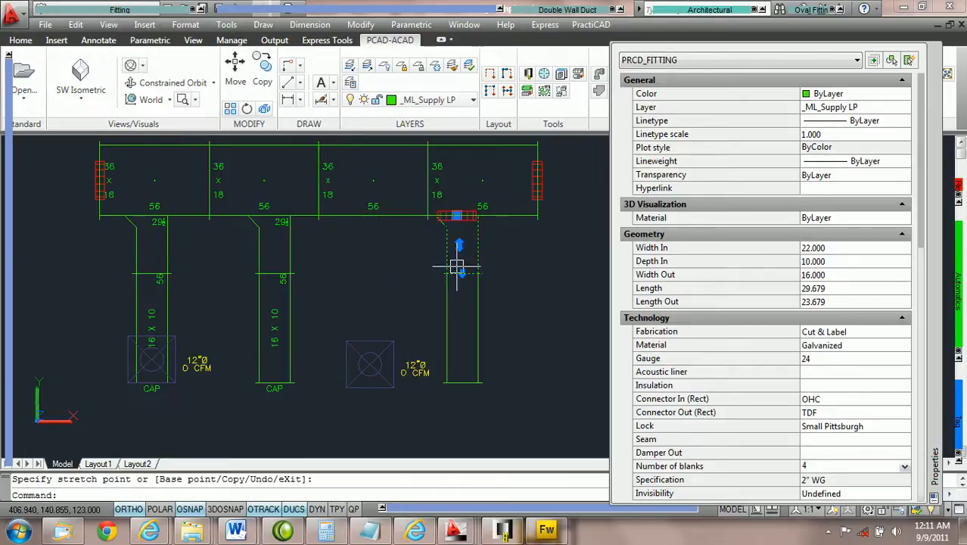